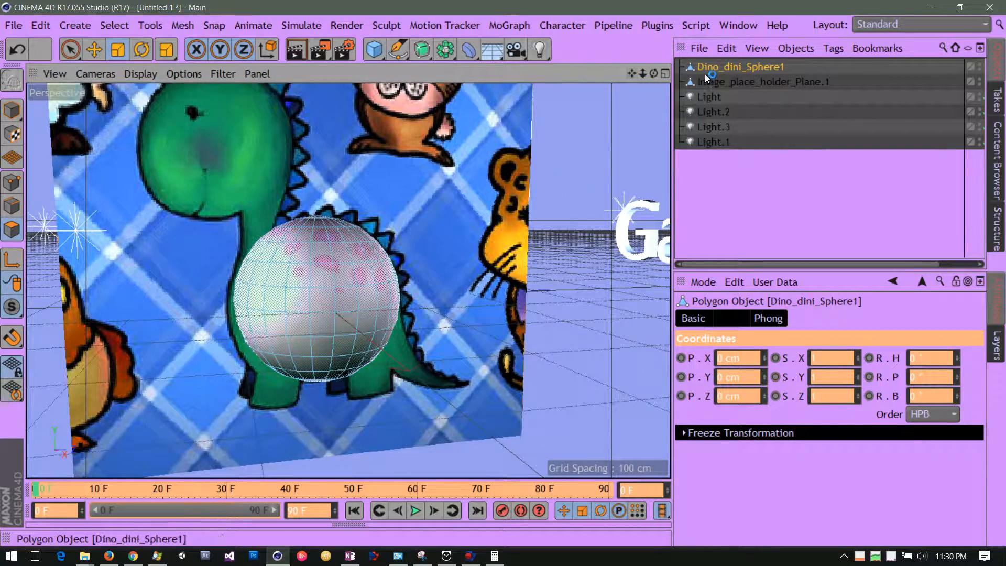
# - Add a sphere primitive to the scene and rename it "Sphere body"
pyautogui.click(384, 58)
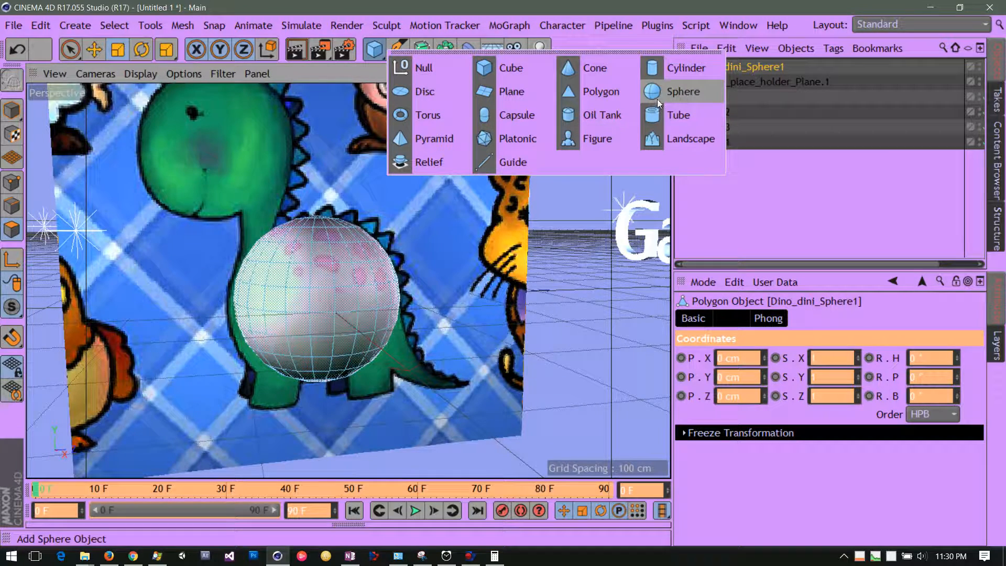
pyautogui.click(675, 95)
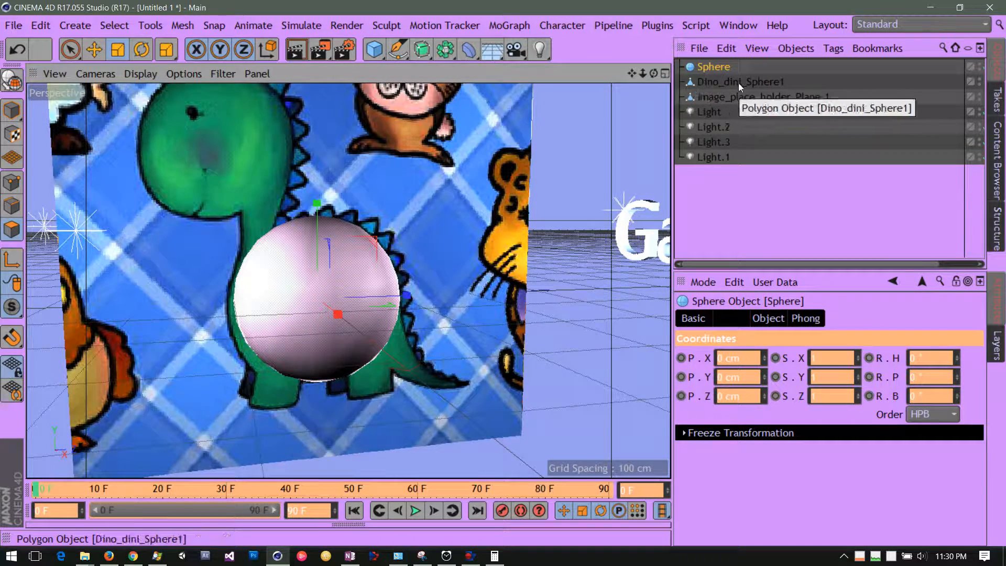
pyautogui.doubleClick(711, 68)
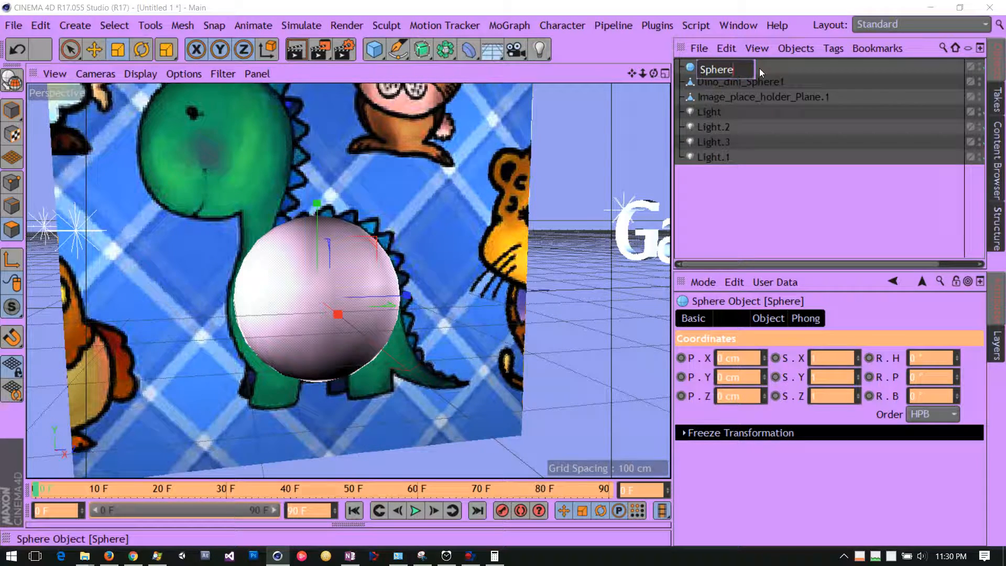
pyautogui.write('body')
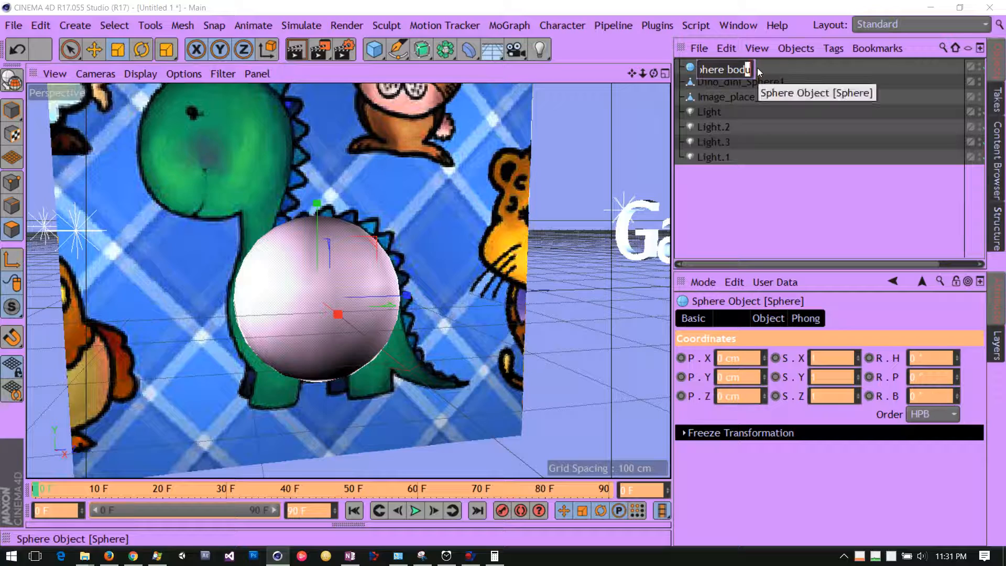
pyautogui.press('Return')
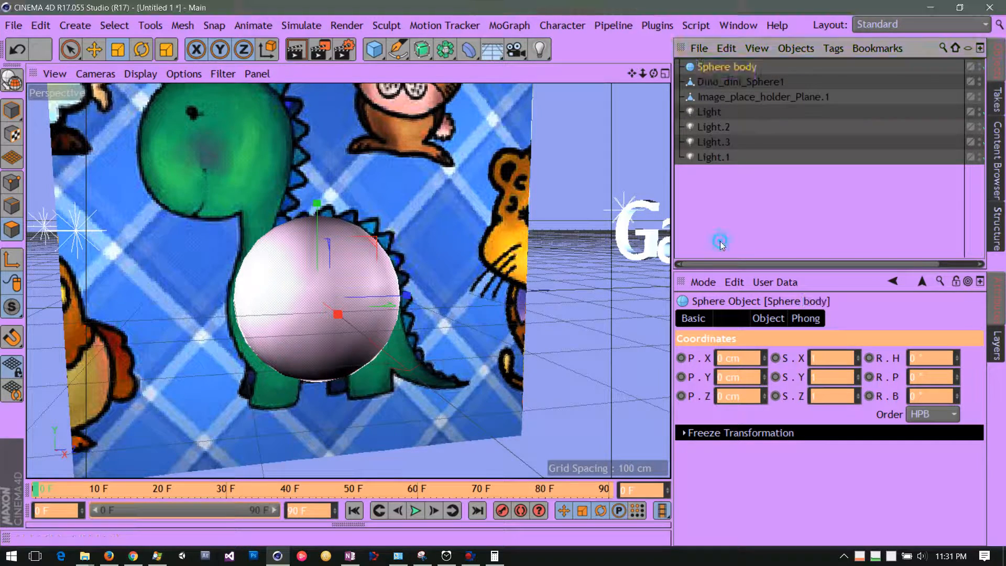
# - Enlarge the attributes area for the sphere's object properties and place its Attributes and Layers tabs above the panel
pyautogui.moveTo(725, 268); pyautogui.dragTo(725, 181)
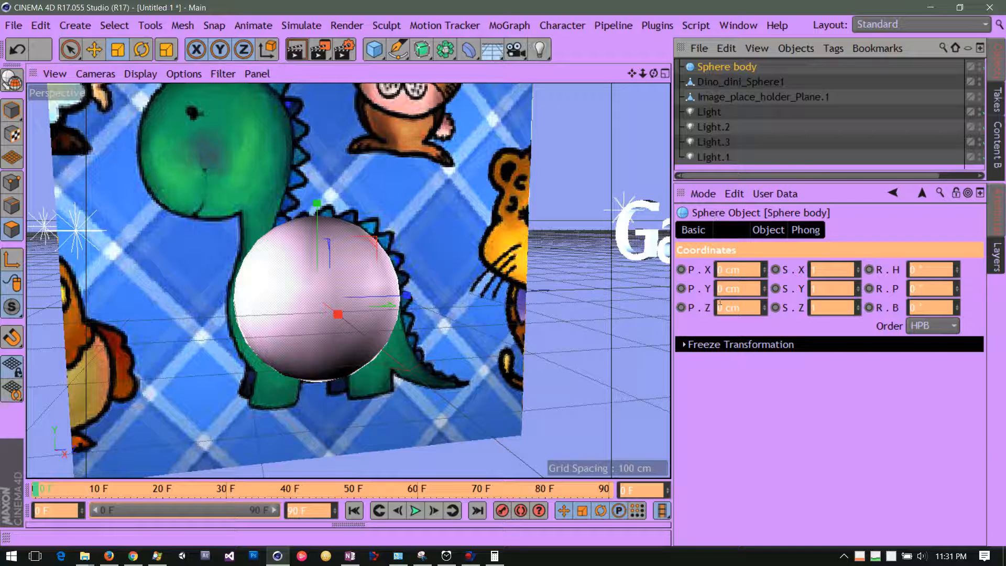
pyautogui.click(768, 231)
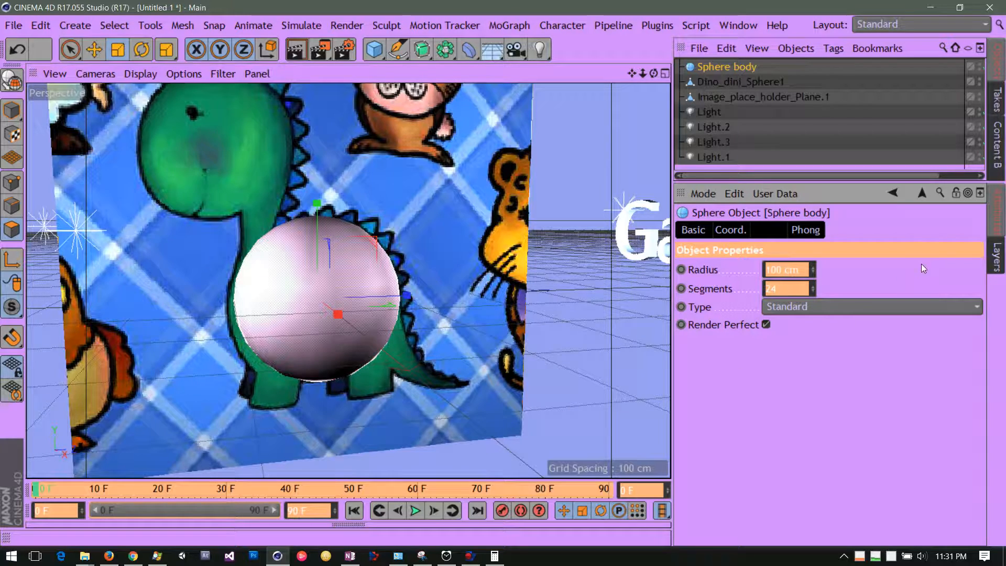
pyautogui.rightClick(840, 196)
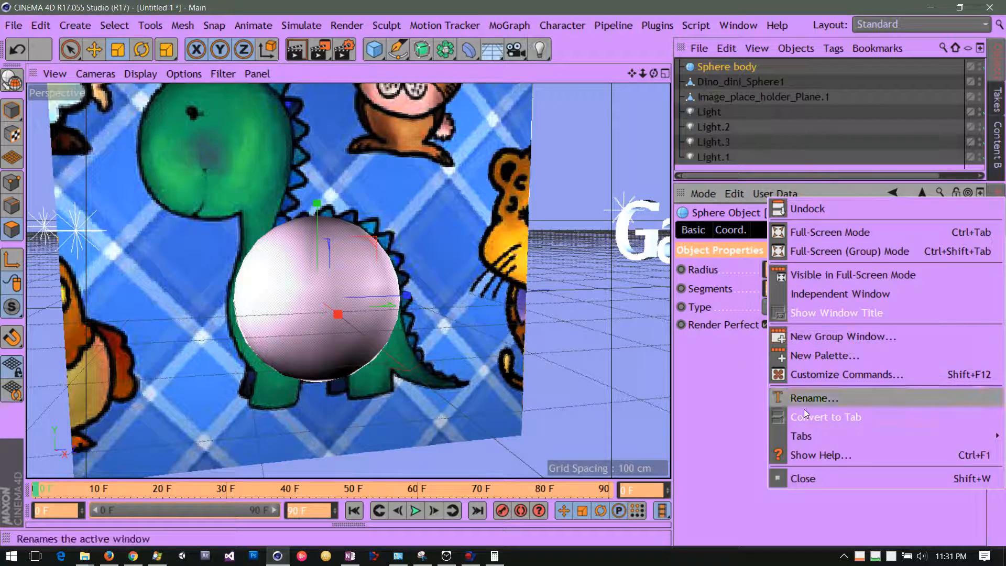
pyautogui.moveTo(805, 440)
pyautogui.click(751, 439)
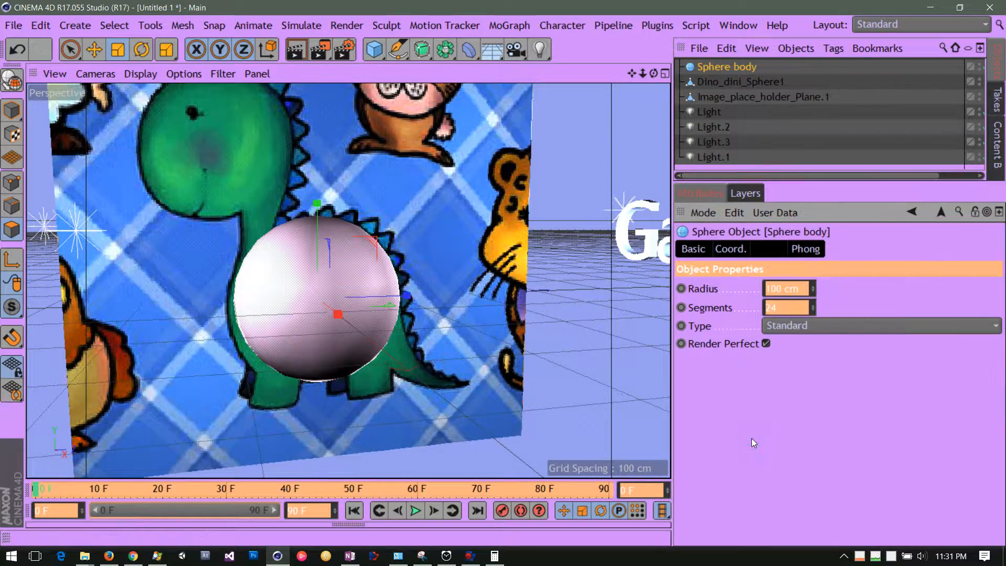
pyautogui.click(748, 195)
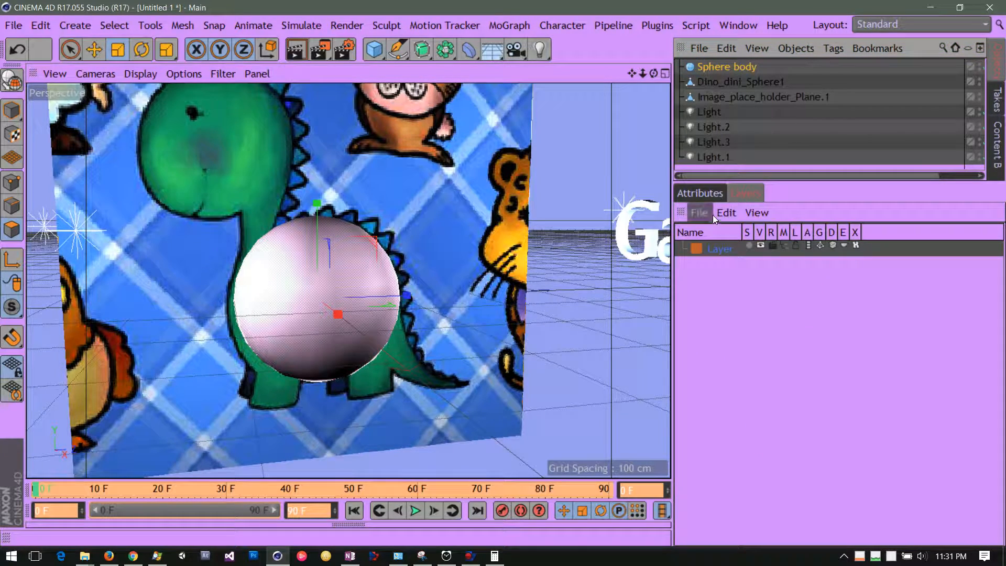
pyautogui.click(711, 193)
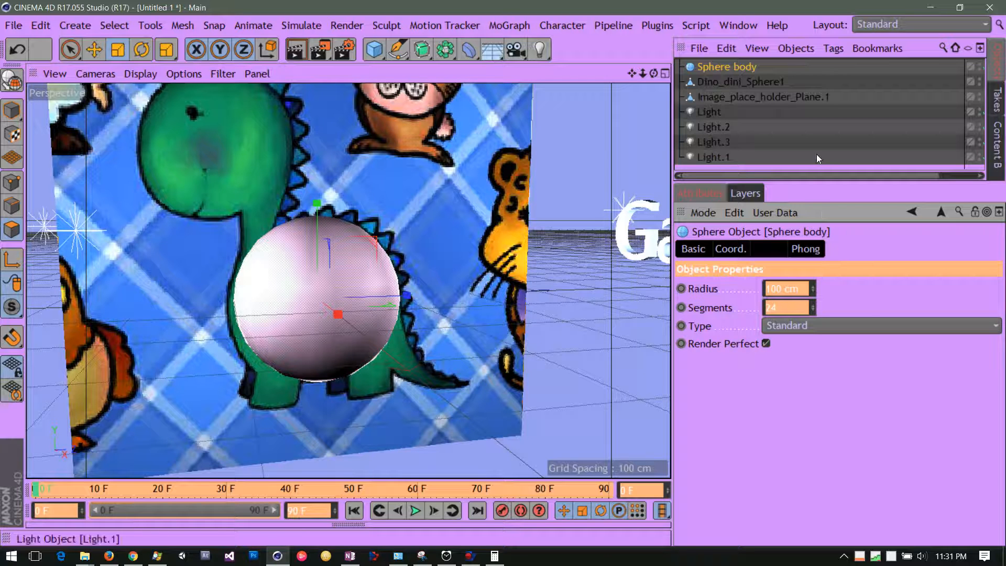
# - Select Dino_dini_Sphere1 and activate the Move tool in Model mode
pyautogui.click(712, 81)
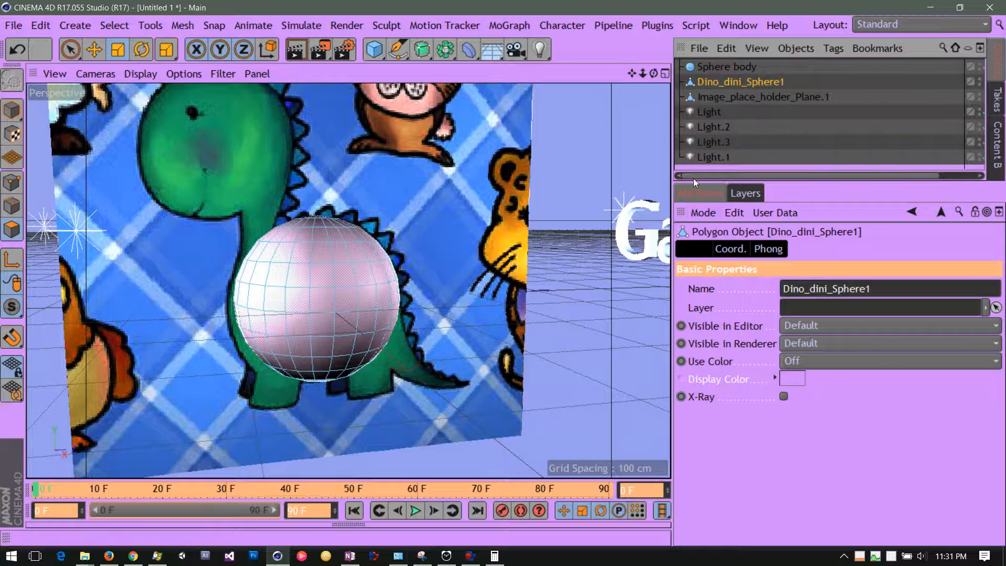
pyautogui.moveTo(693, 178); pyautogui.dragTo(699, 176)
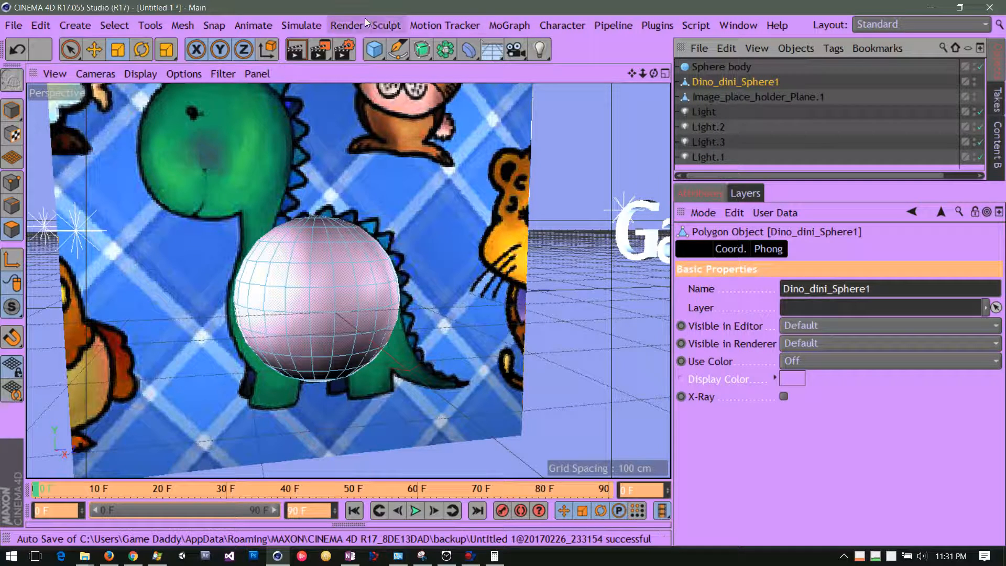
pyautogui.click(72, 51)
pyautogui.click(92, 51)
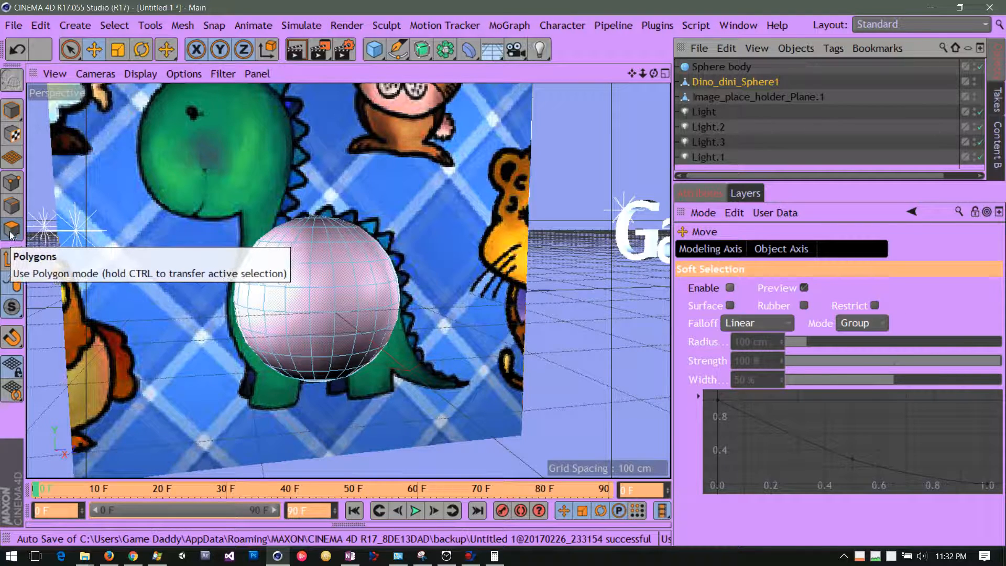
pyautogui.click(10, 111)
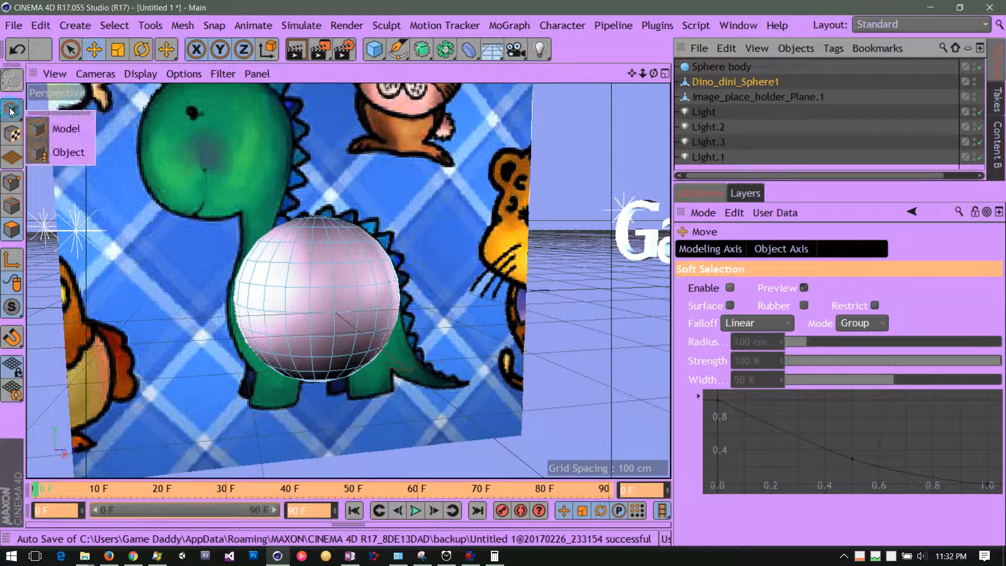
pyautogui.click(52, 130)
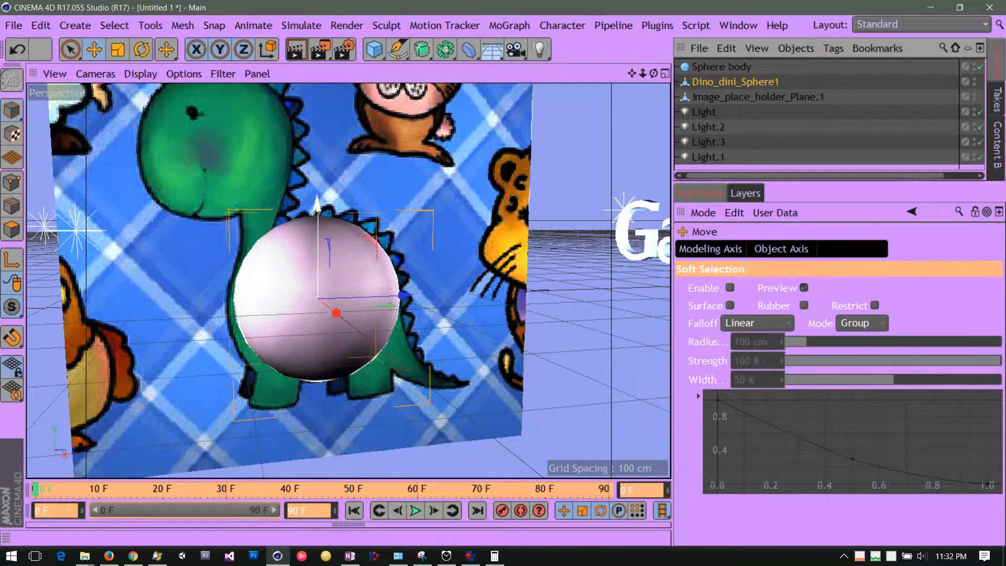
# - Try moving Dino_dini_Sphere1 along its vertical and Z axes, and undo both moves
pyautogui.moveTo(316, 202)
pyautogui.mouseDown()
pyautogui.moveTo(330, 69)
pyautogui.moveTo(309, 247)
pyautogui.moveTo(307, 193)
pyautogui.moveTo(306, 246)
pyautogui.moveTo(304, 199)
pyautogui.moveTo(302, 213)
pyautogui.mouseUp()
pyautogui.moveTo(403, 297)
pyautogui.mouseDown()
pyautogui.moveTo(181, 297)
pyautogui.moveTo(427, 302)
pyautogui.moveTo(410, 304)
pyautogui.mouseUp()
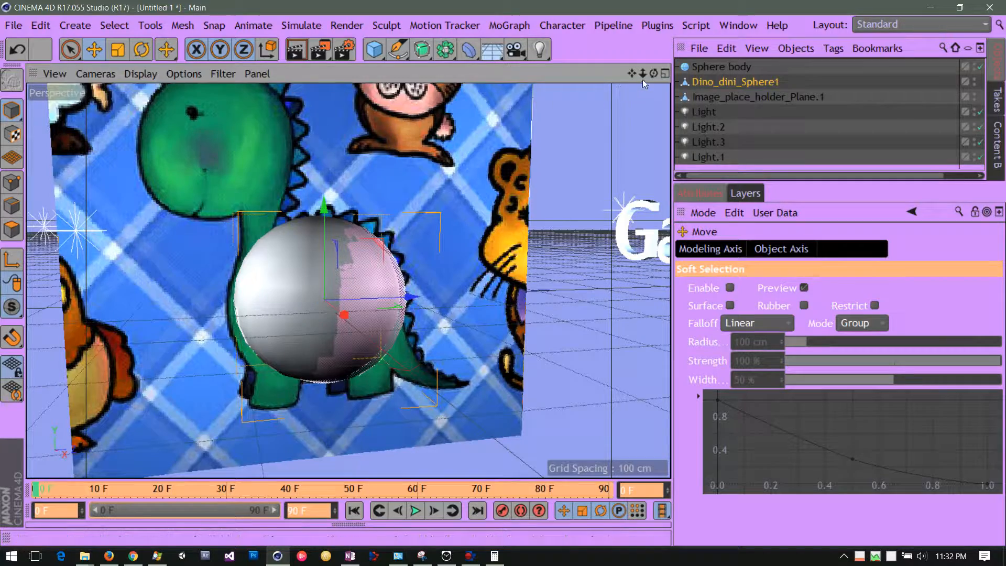
pyautogui.moveTo(652, 74); pyautogui.dragTo(639, 111)
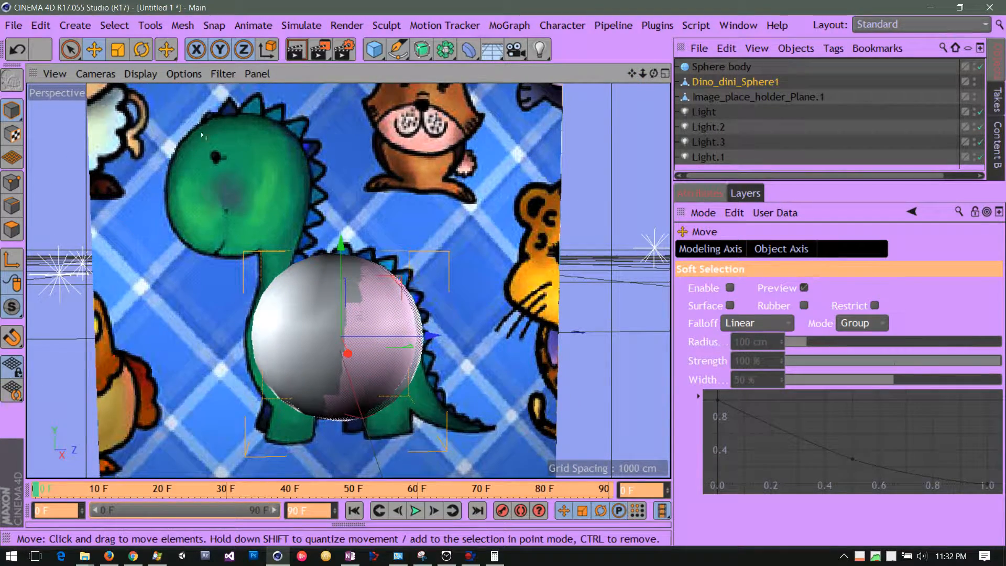
pyautogui.click(19, 50)
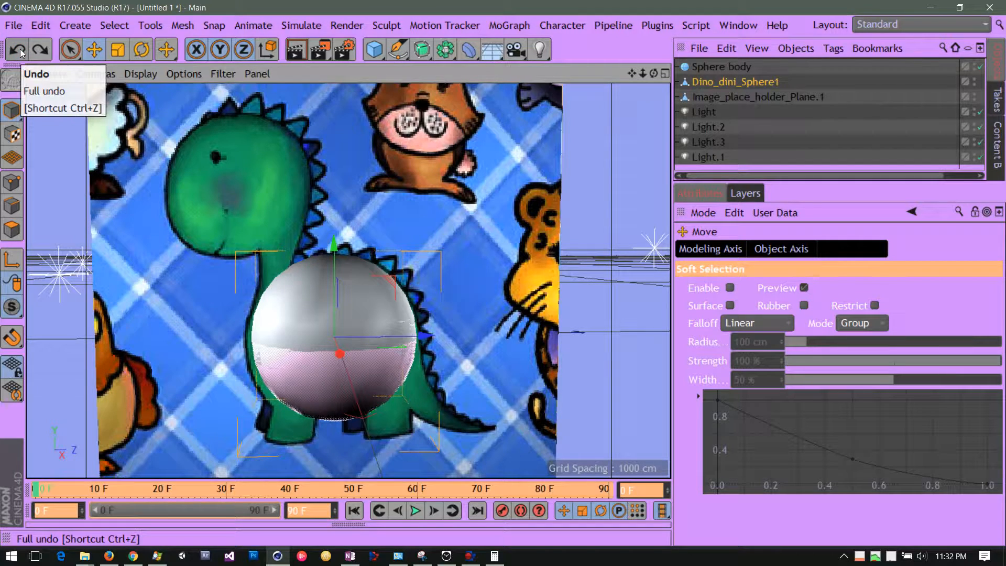
pyautogui.click(20, 50)
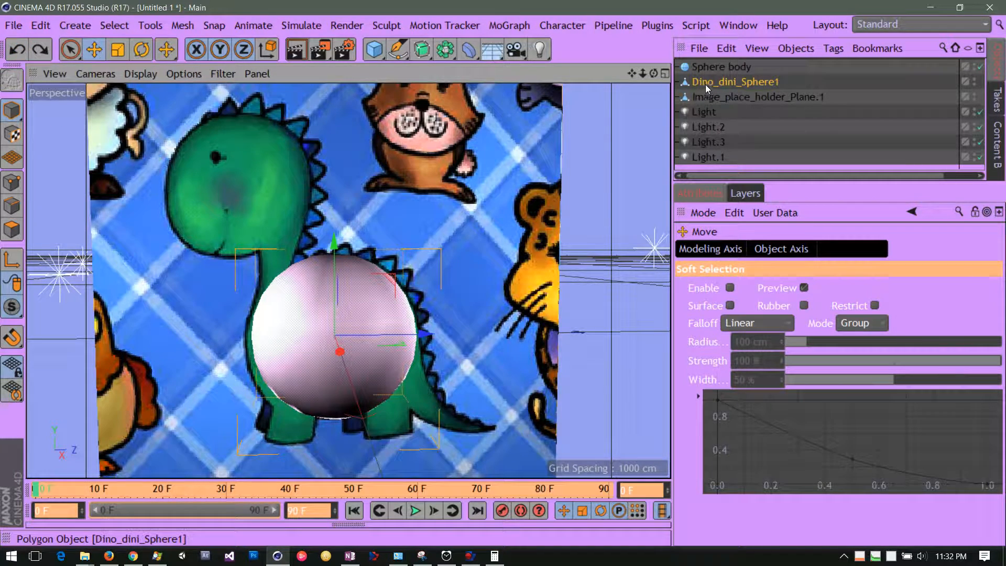
# - Widen the object list to expose the status and tag columns, and disable the Sphere body object
pyautogui.moveTo(673, 126); pyautogui.dragTo(570, 127)
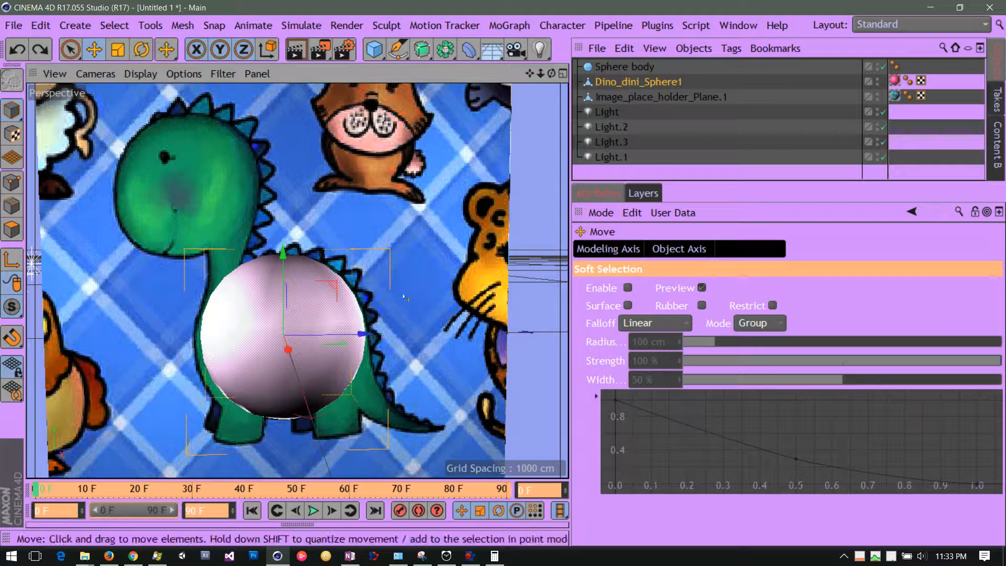
pyautogui.click(639, 68)
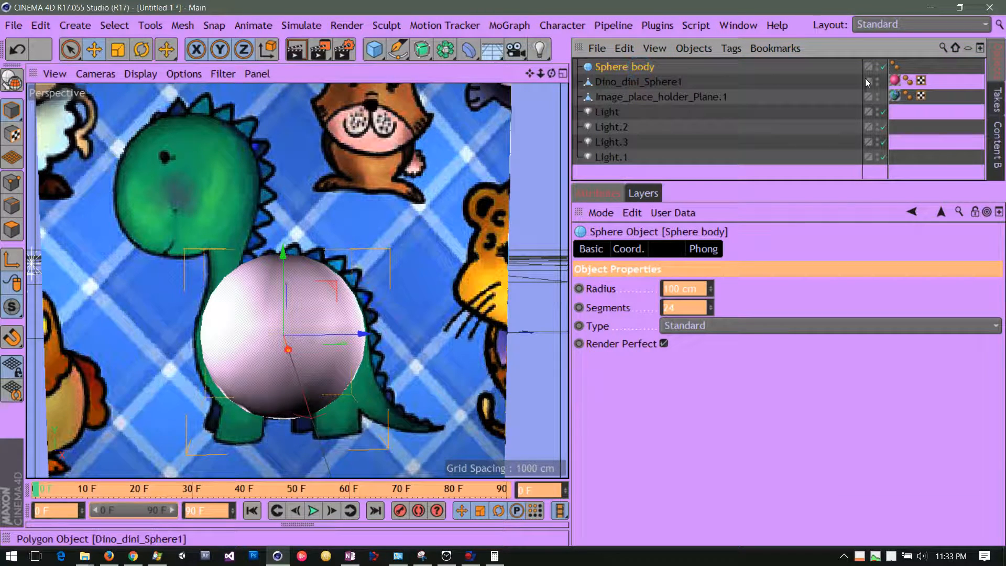
pyautogui.click(882, 66)
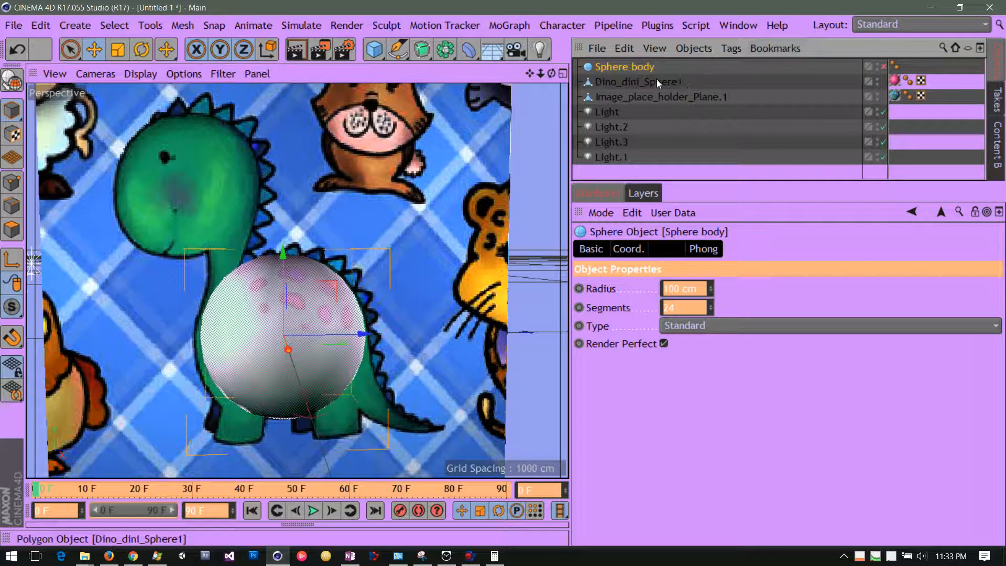
# - Turn off editor visibility for Dino_dini_Sphere1 and render the current view
pyautogui.click(641, 82)
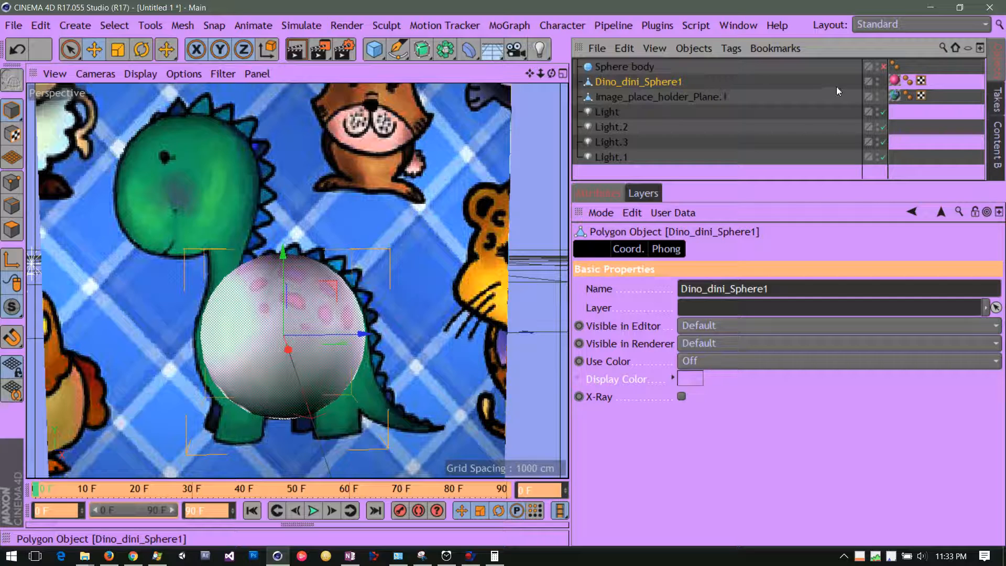
pyautogui.click(628, 82)
pyautogui.click(878, 79)
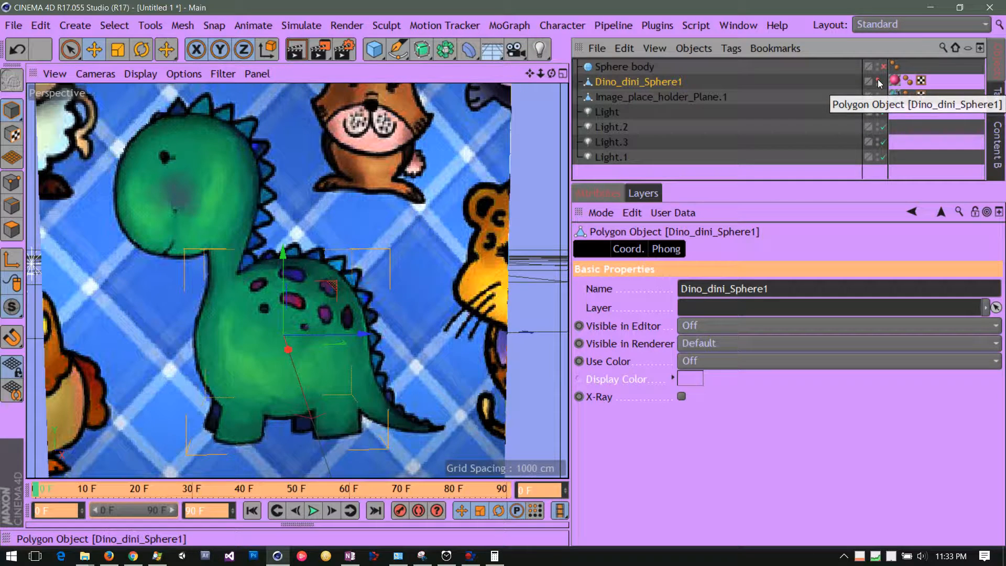
pyautogui.click(878, 83)
pyautogui.click(878, 82)
pyautogui.click(879, 82)
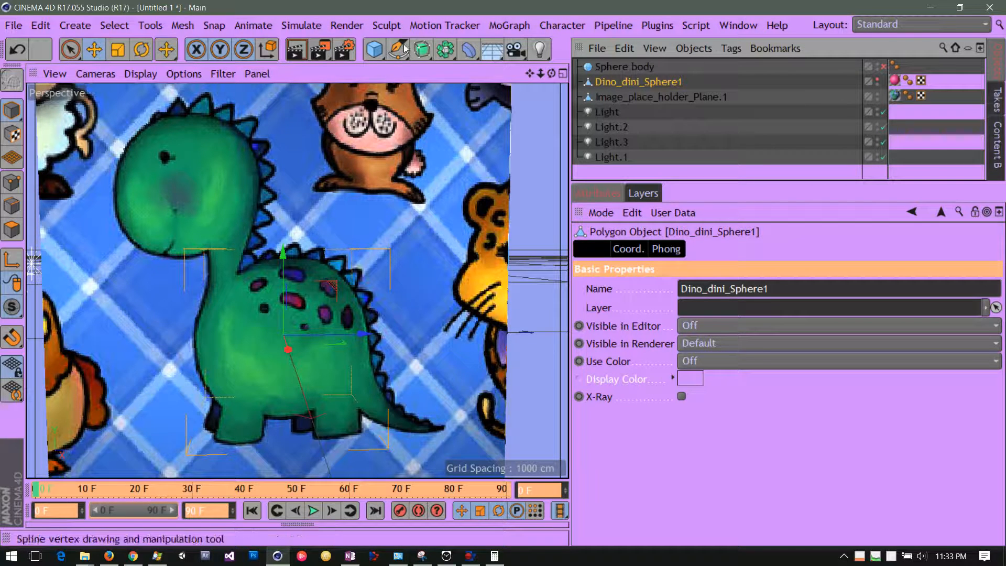
pyautogui.click(297, 51)
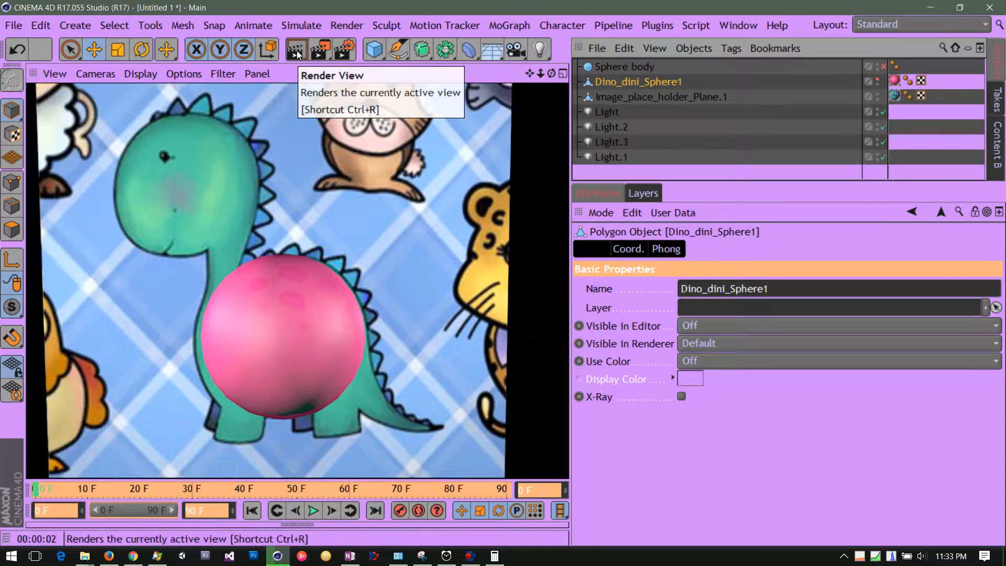
# - Turn off renderer visibility for Dino_dini_Sphere1 and render the current view again
pyautogui.click(876, 84)
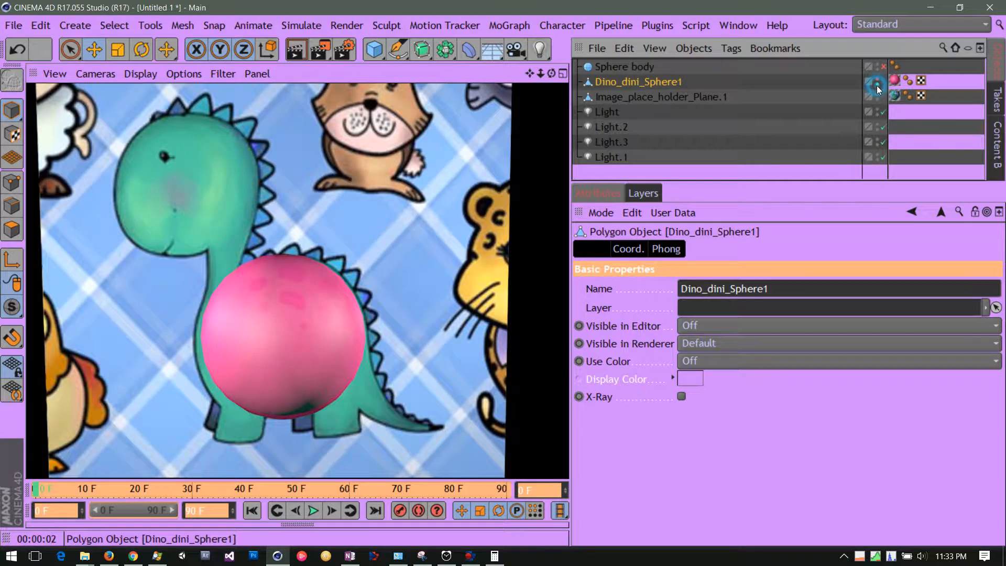
pyautogui.click(877, 88)
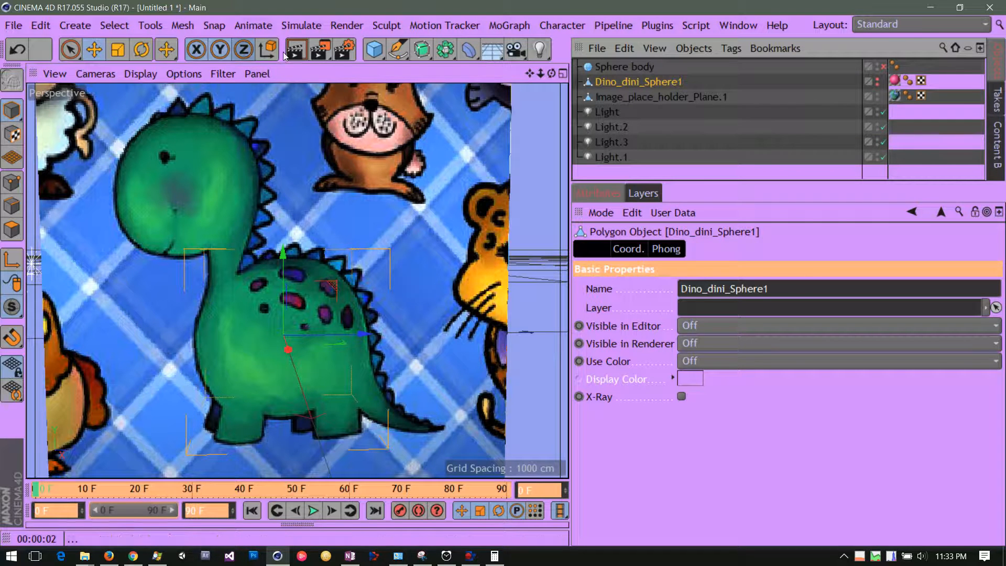
pyautogui.click(302, 49)
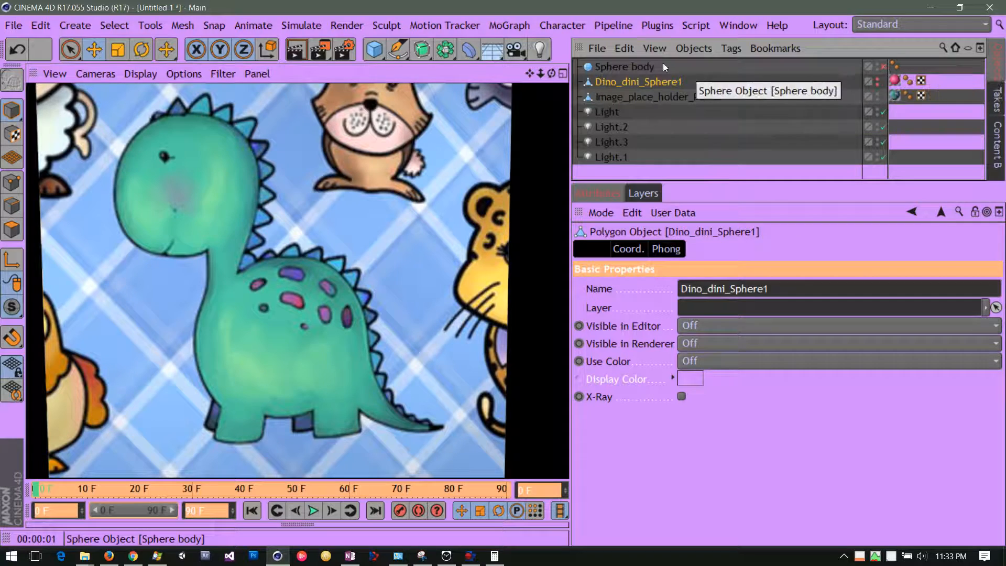
# - Enable the Sphere body object, render the view, and return its editor and renderer visibility to default
pyautogui.click(624, 67)
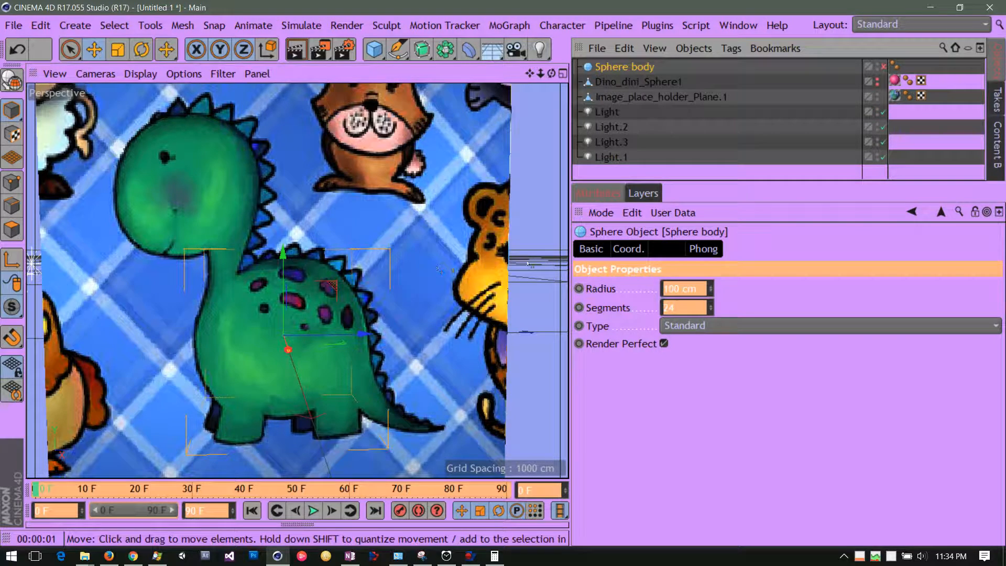
pyautogui.click(883, 67)
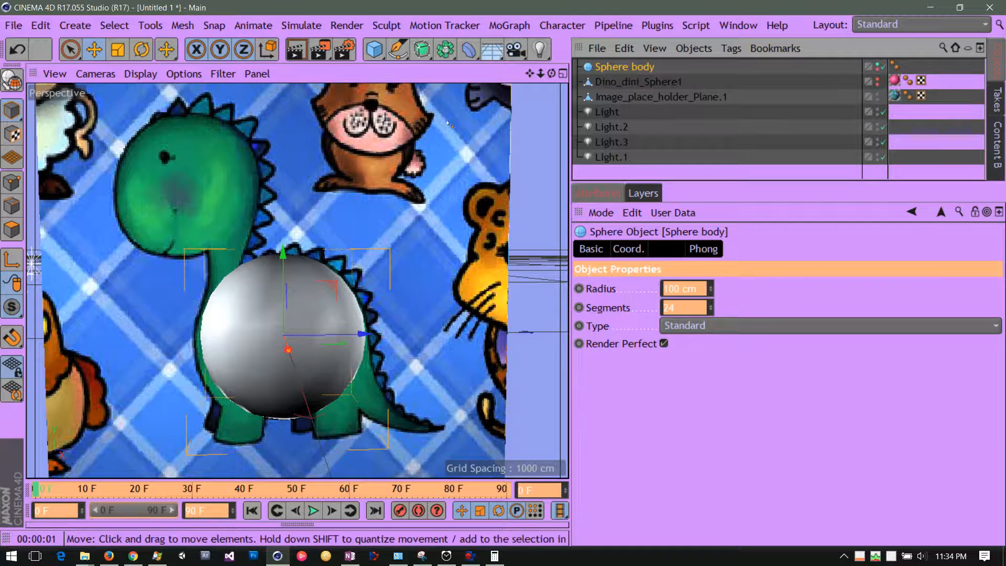
pyautogui.click(296, 50)
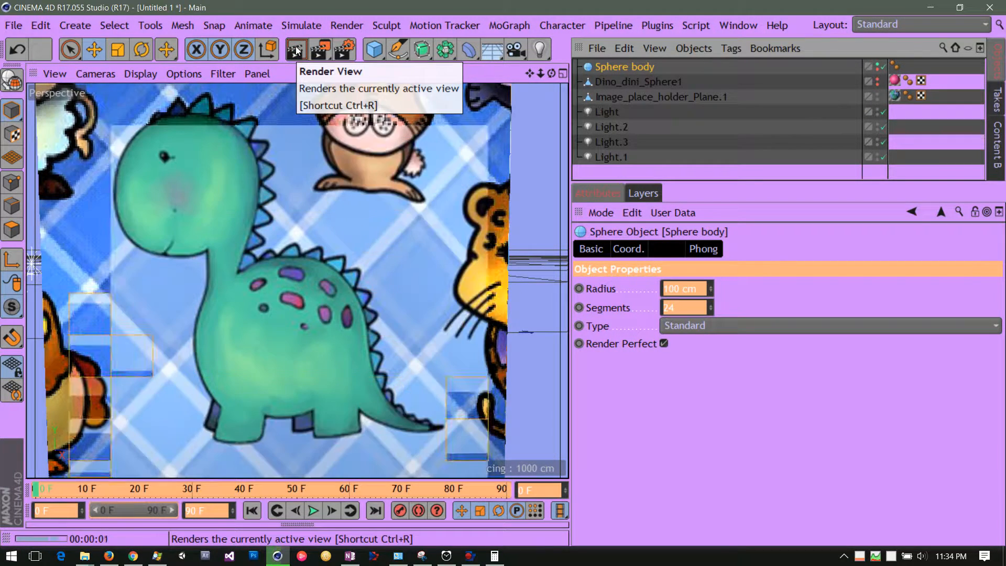
pyautogui.click(877, 65)
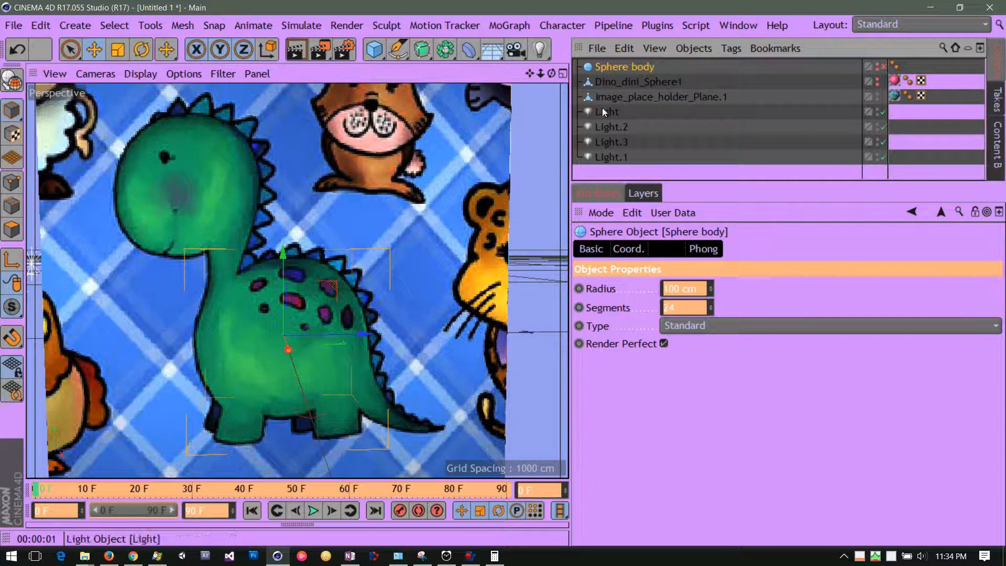
pyautogui.click(877, 66)
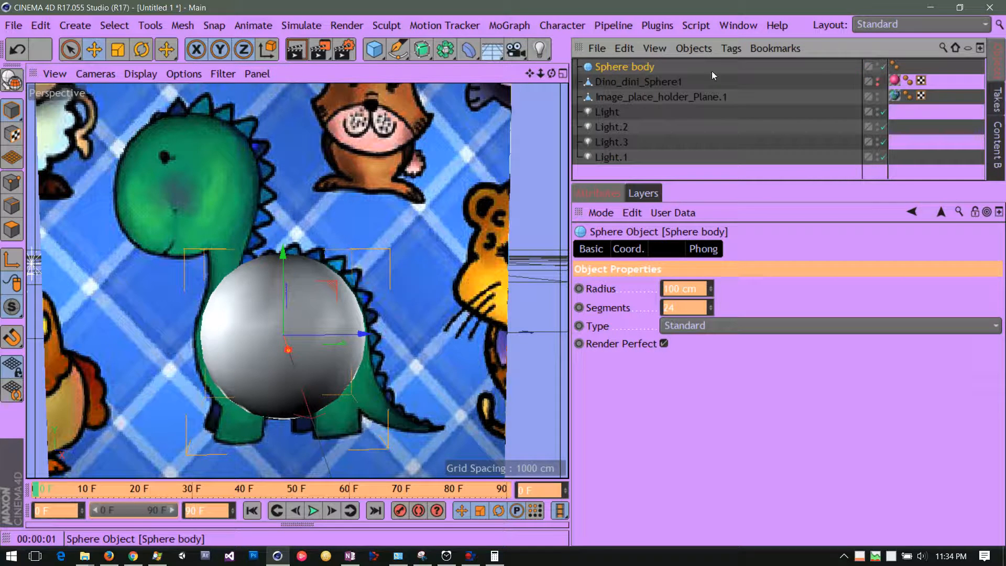
# - Review the Sphere body's coordinate, Phong and object properties, and dismiss the timer notification
pyautogui.click(627, 71)
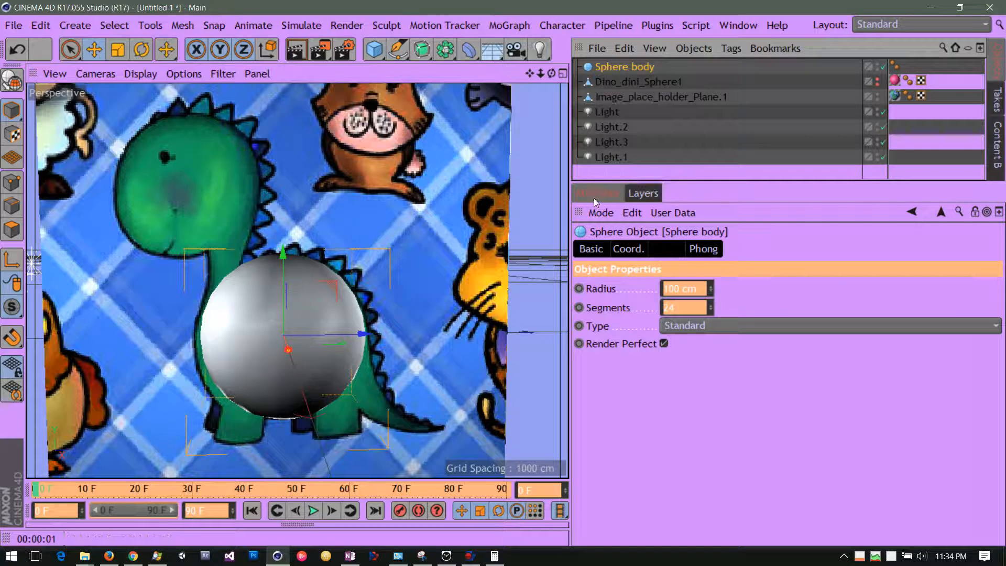
pyautogui.click(602, 424)
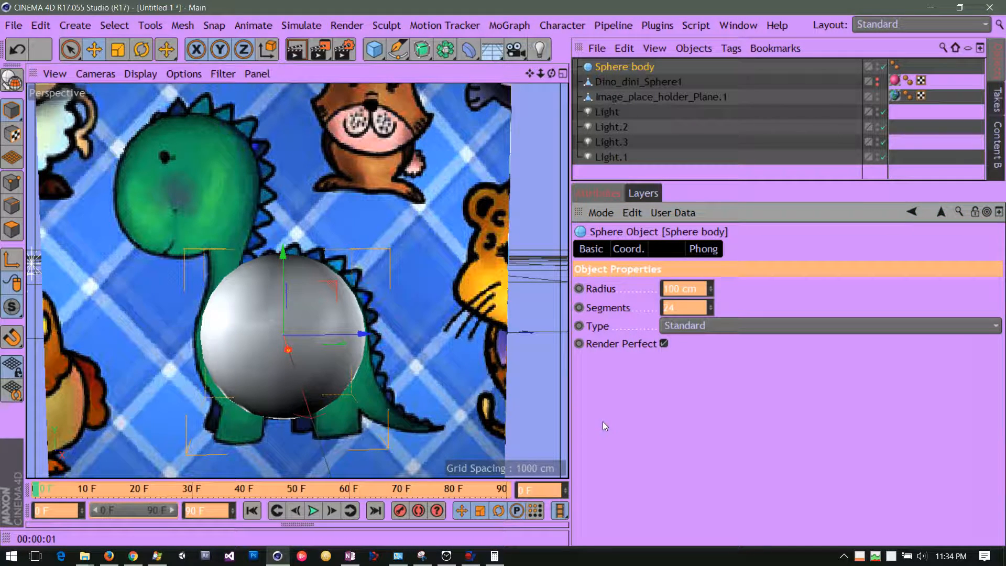
pyautogui.click(631, 250)
pyautogui.click(702, 249)
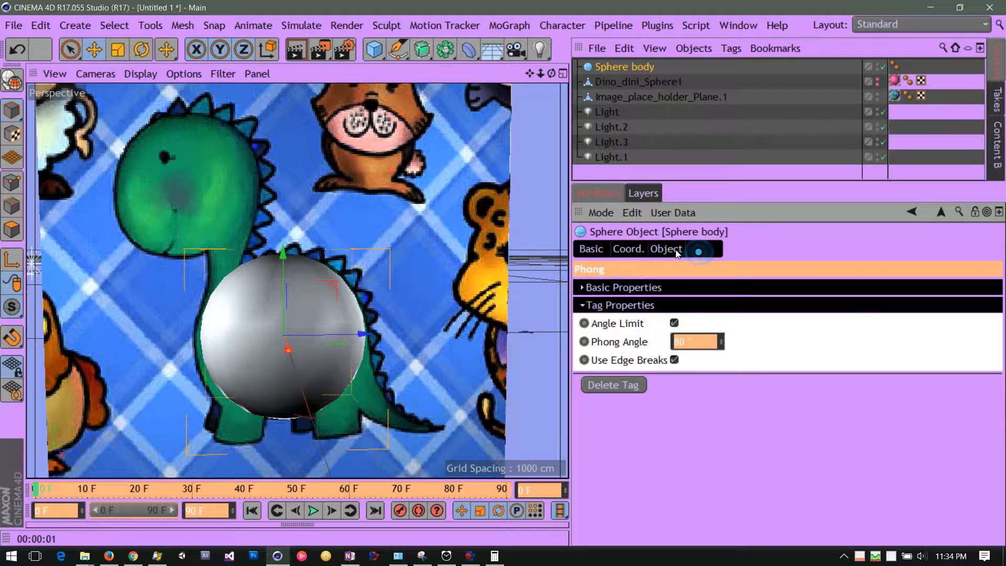
pyautogui.click(666, 249)
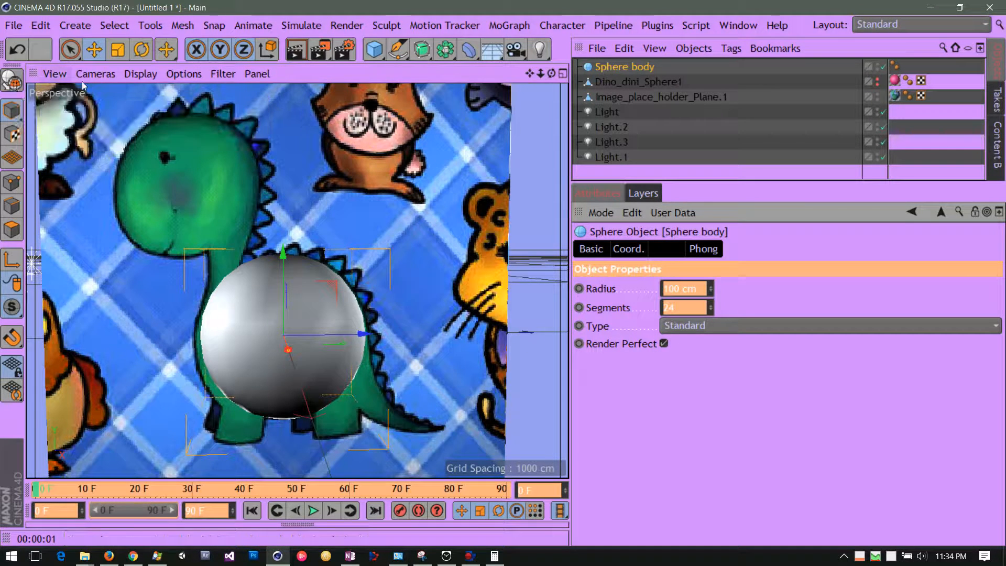
pyautogui.click(326, 77)
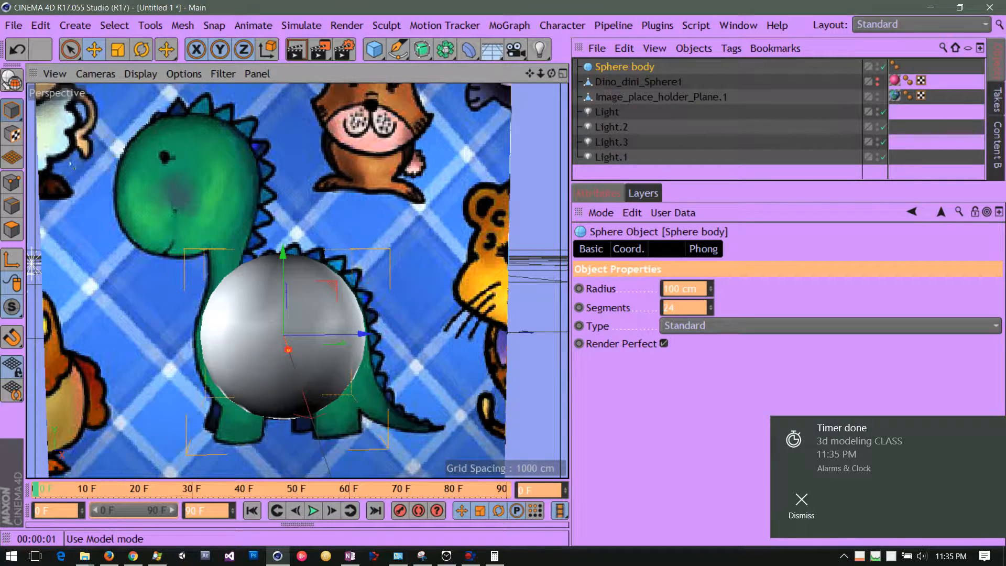
pyautogui.click(801, 502)
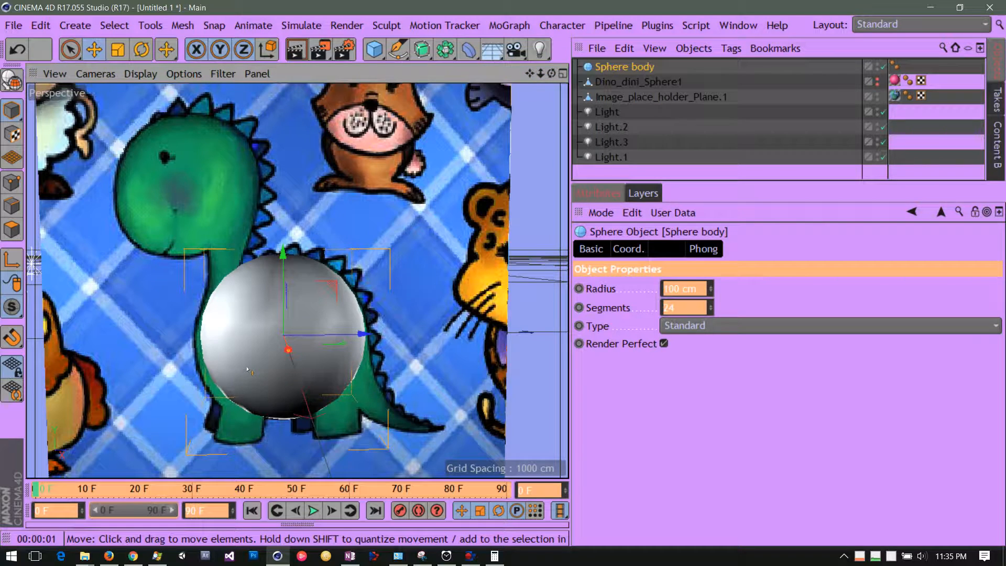
# - Switch to Polygon mode and return to Model mode
pyautogui.click(12, 231)
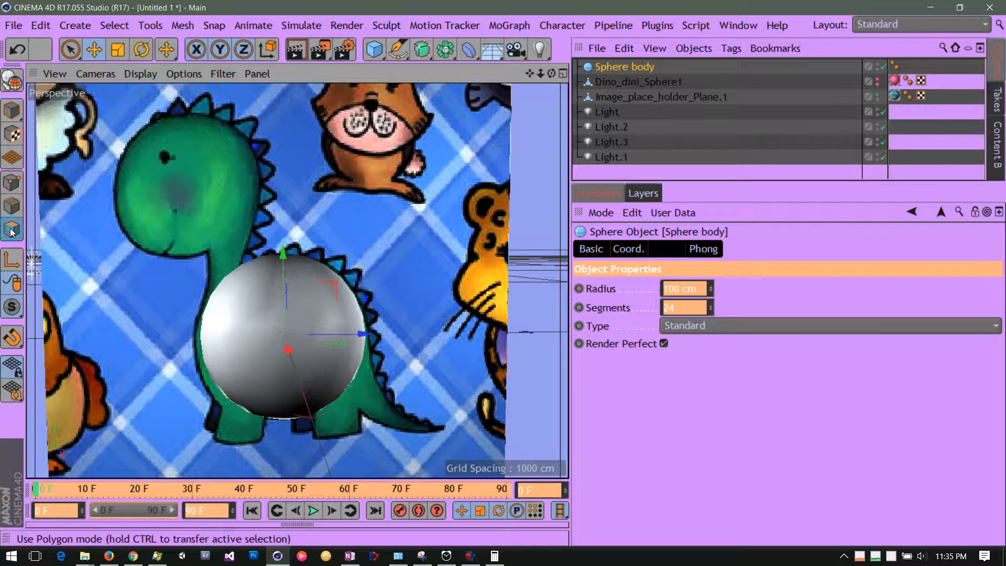
pyautogui.click(12, 111)
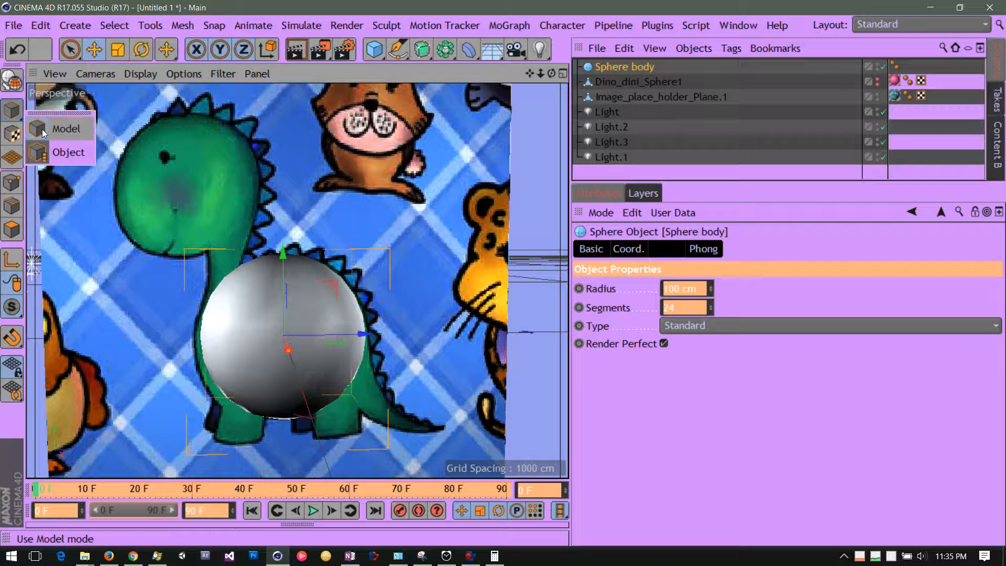
pyautogui.click(42, 129)
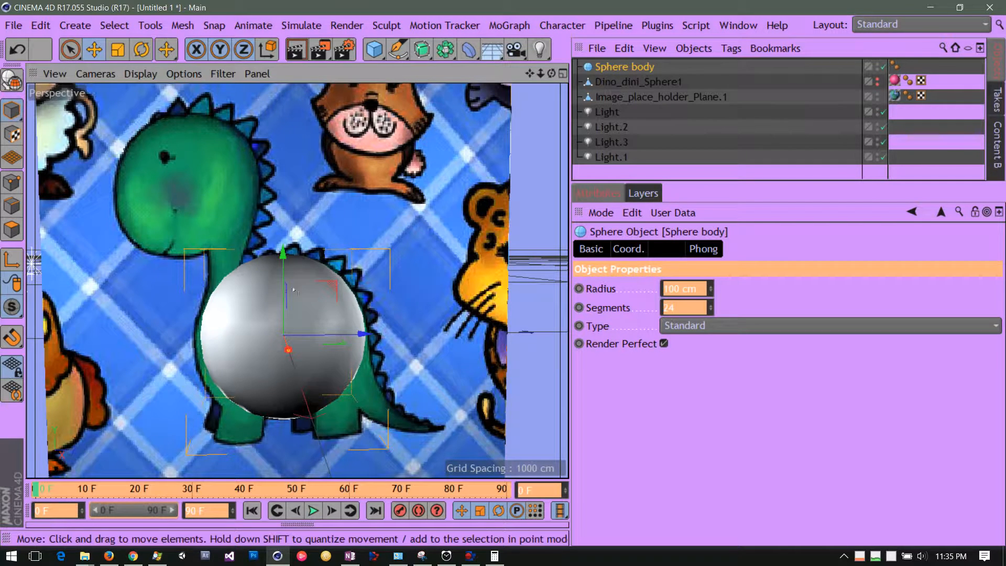
# - Reduce the Sphere body to 7 segments and display the perspective view in Constant Shading (Lines)
pyautogui.click(712, 307)
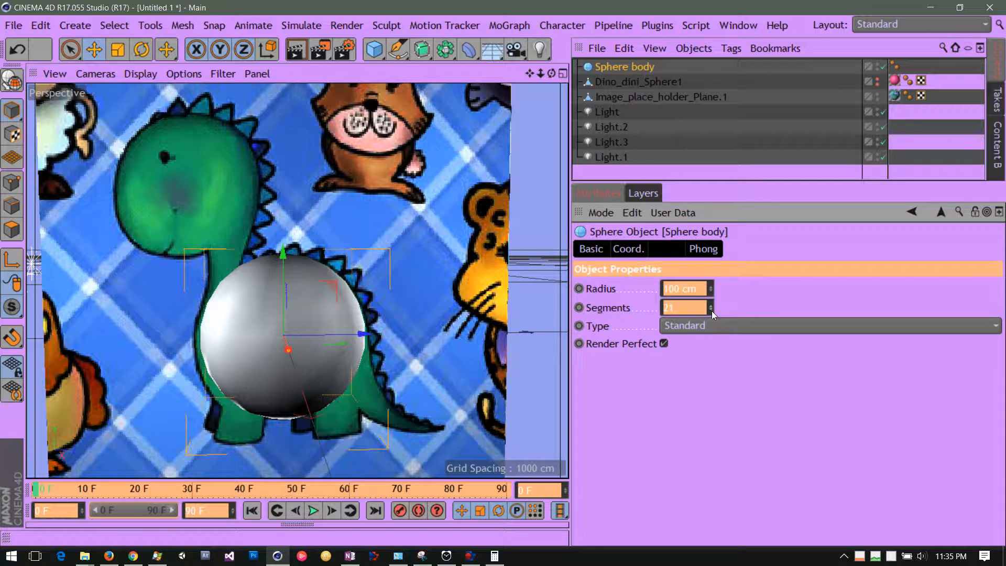
pyautogui.moveTo(711, 310)
pyautogui.mouseDown()
pyautogui.moveTo(720, 290)
pyautogui.moveTo(715, 313)
pyautogui.moveTo(715, 302)
pyautogui.mouseUp()
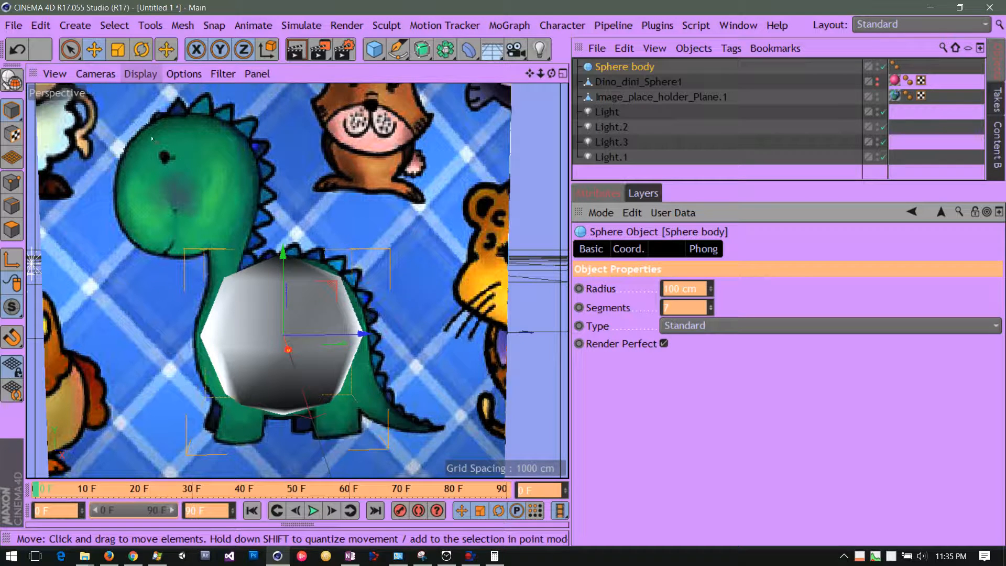
pyautogui.click(141, 75)
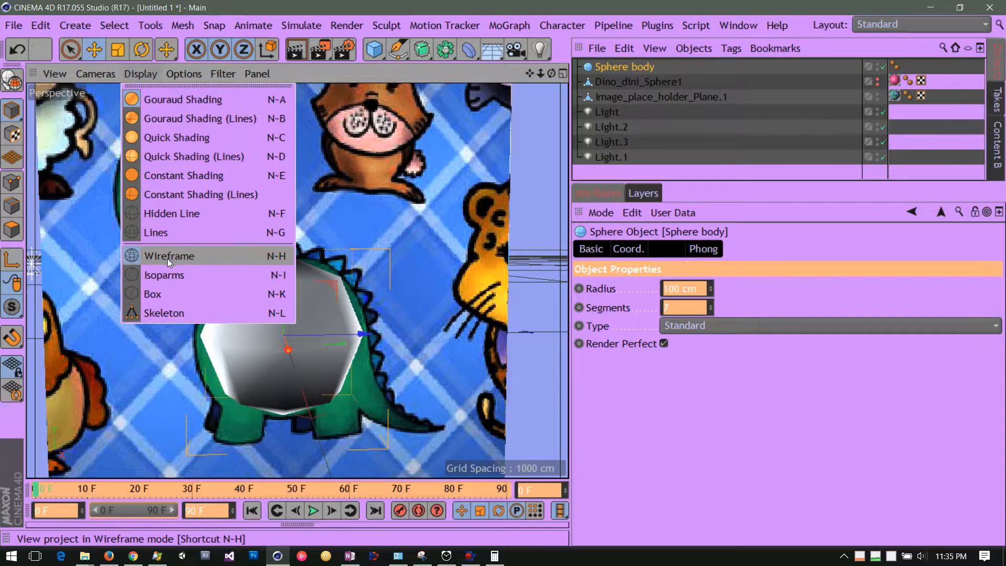
pyautogui.click(171, 194)
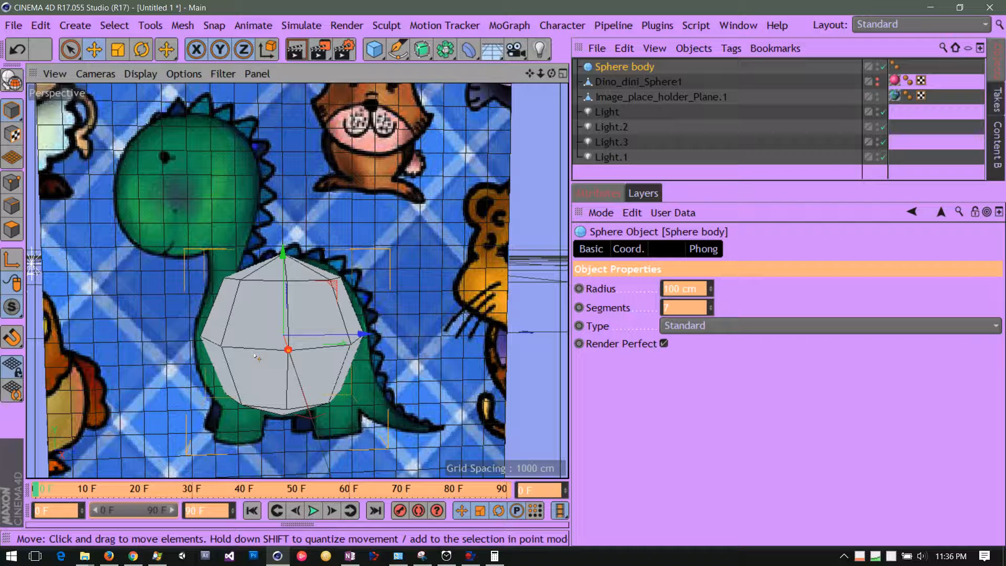
# - Set the Sphere body's segments to 12
pyautogui.click(710, 305)
pyautogui.click(710, 304)
pyautogui.click(711, 304)
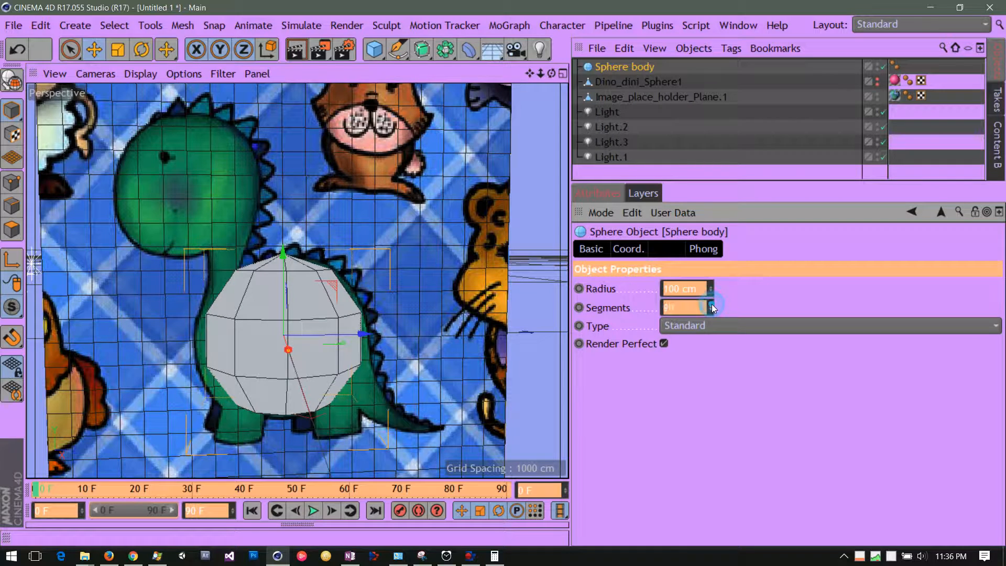
pyautogui.click(711, 310)
pyautogui.click(712, 304)
pyautogui.click(712, 303)
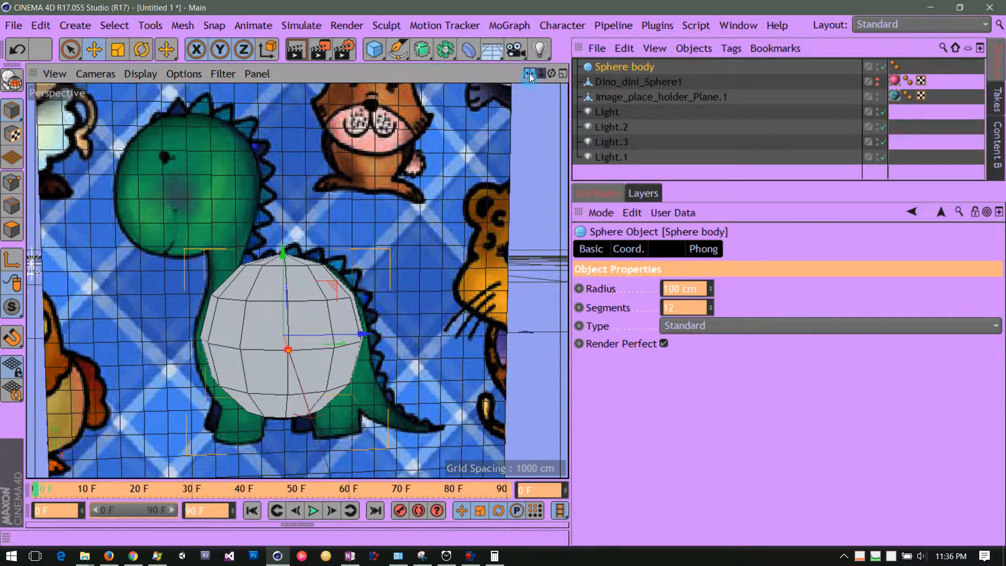
# - Raise the Sphere body's segment count to 23
pyautogui.moveTo(529, 73); pyautogui.dragTo(548, 33)
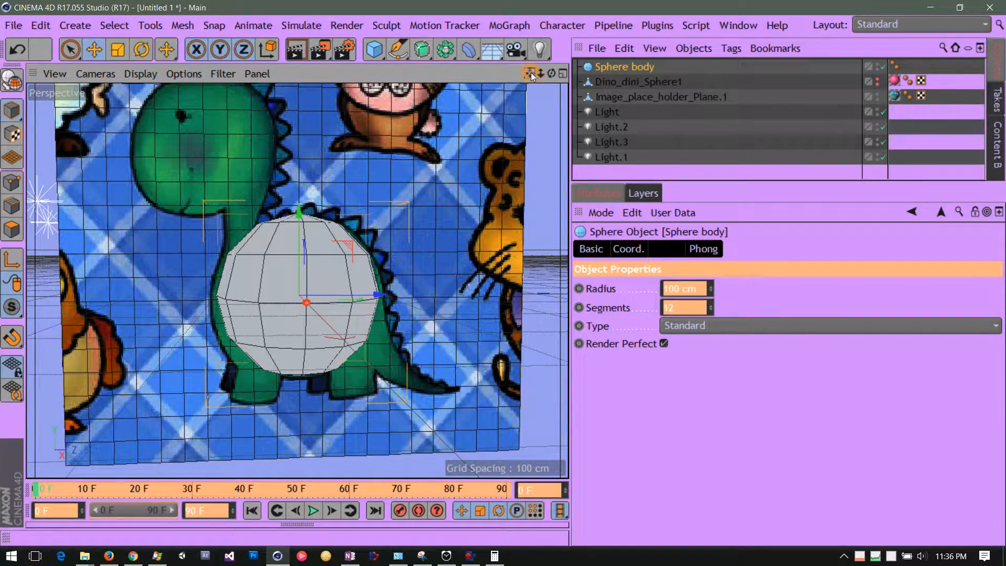
pyautogui.moveTo(530, 73); pyautogui.dragTo(561, 73, button='right')
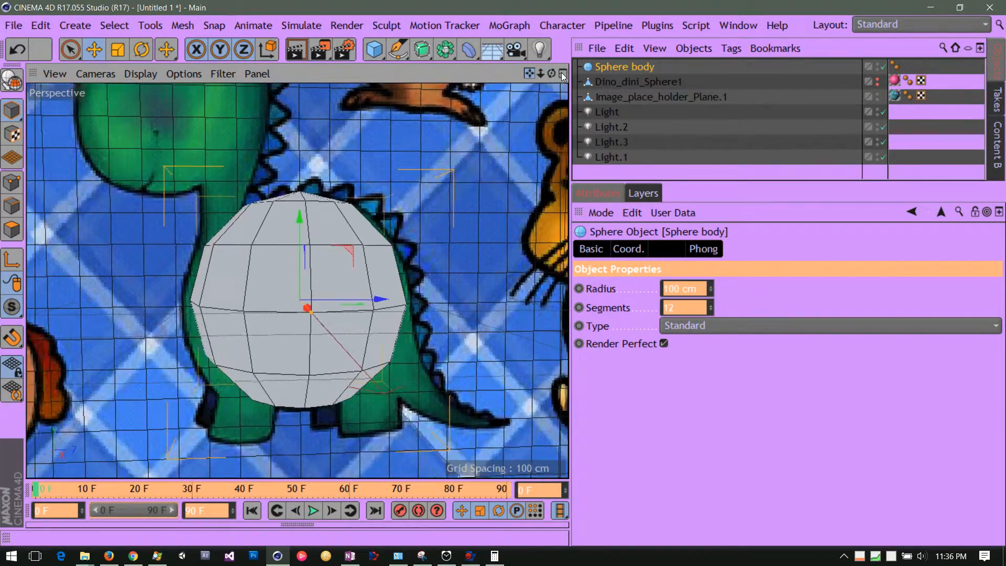
pyautogui.moveTo(551, 73)
pyautogui.mouseDown()
pyautogui.moveTo(478, 88)
pyautogui.moveTo(520, 121)
pyautogui.moveTo(584, 94)
pyautogui.moveTo(536, 73)
pyautogui.mouseUp()
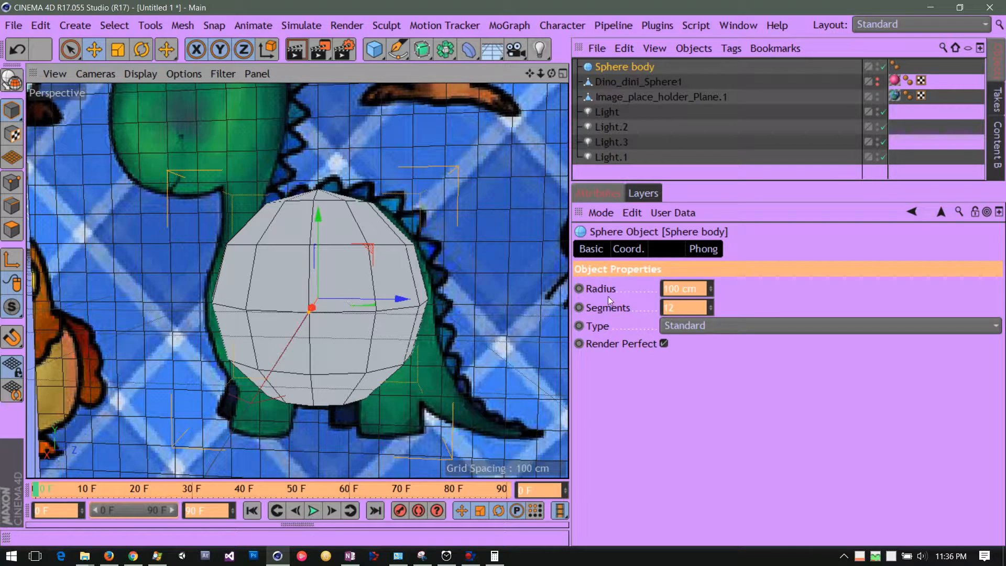
pyautogui.click(711, 305)
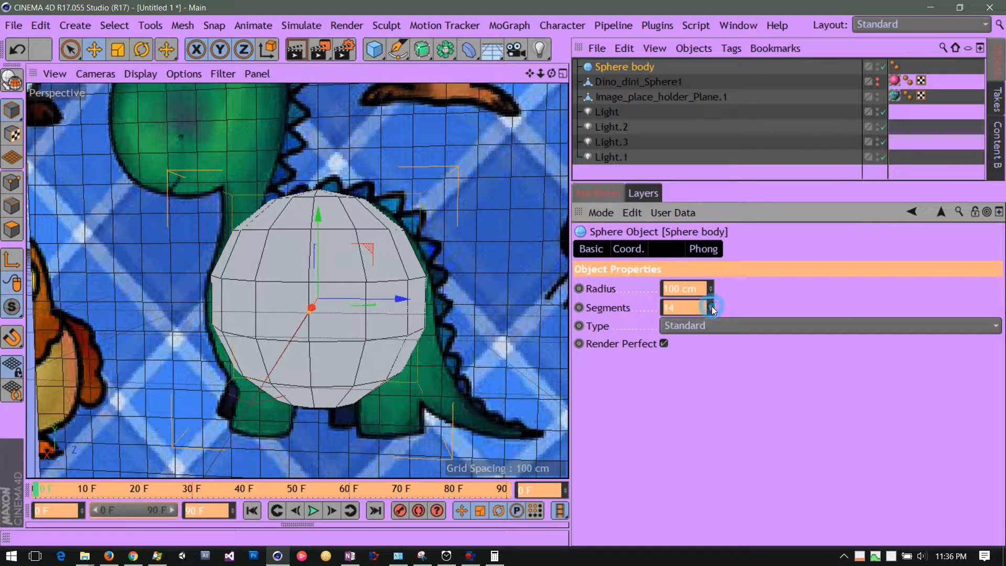
pyautogui.click(710, 306)
pyautogui.click(710, 306)
pyautogui.click(711, 306)
pyautogui.click(710, 305)
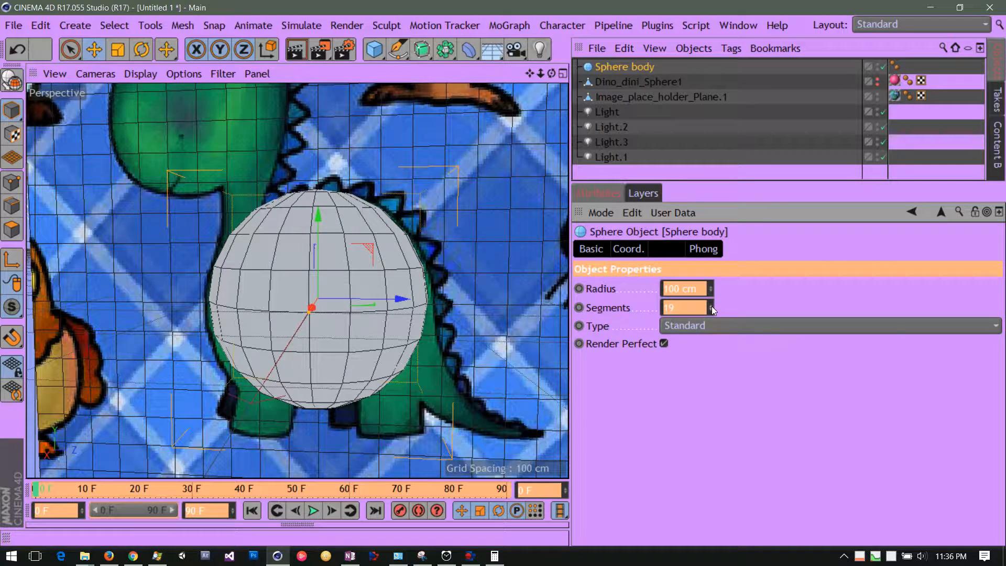
pyautogui.click(711, 306)
pyautogui.click(711, 306)
pyautogui.click(712, 306)
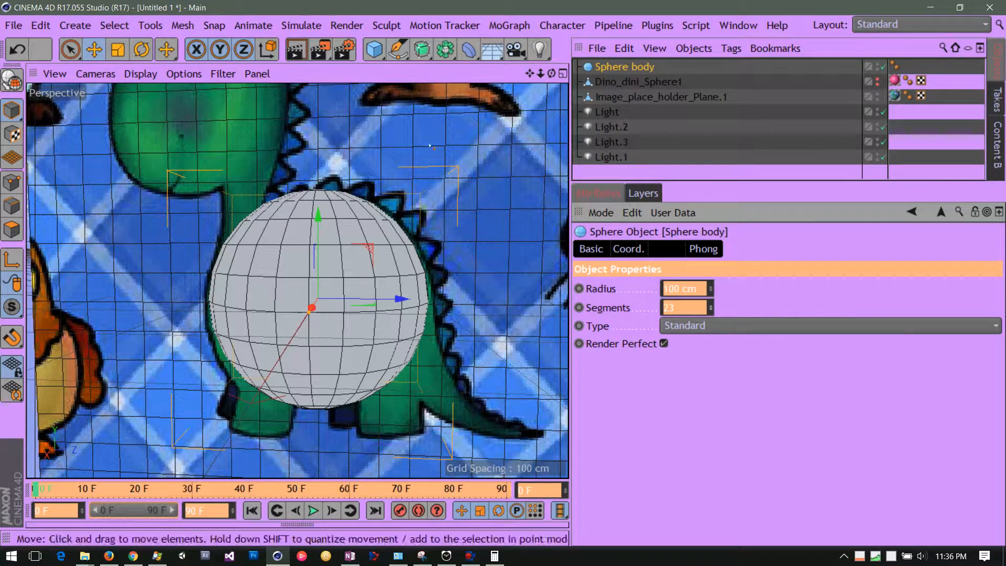
pyautogui.click(377, 59)
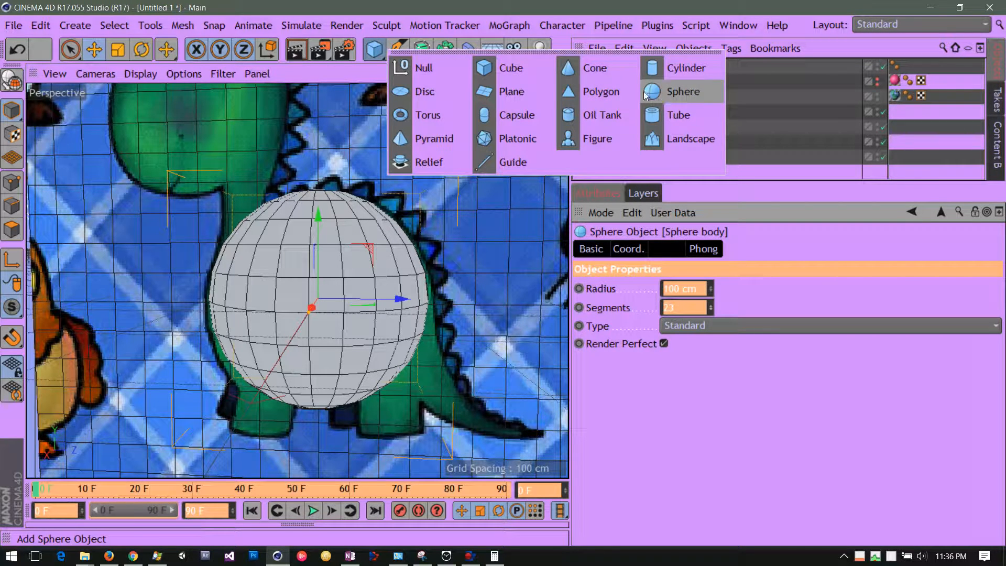
pyautogui.click(538, 1)
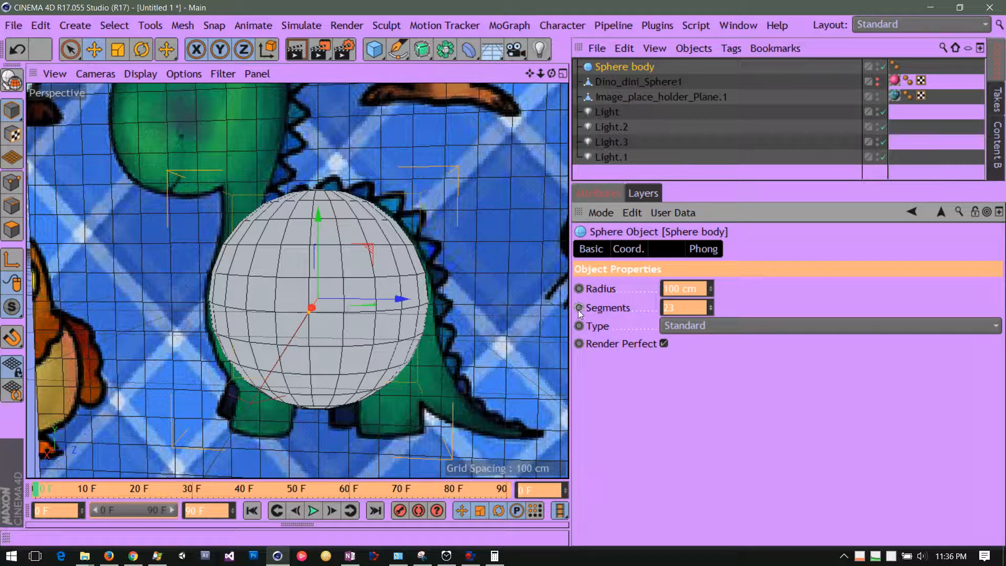
# - Lower the Sphere body's segment count to 14
pyautogui.click(711, 309)
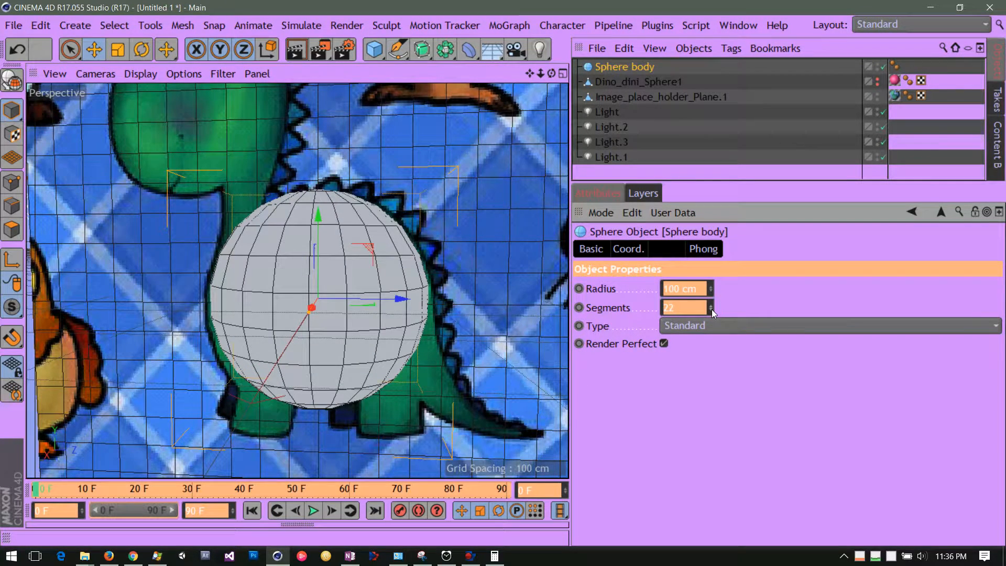
pyautogui.click(711, 310)
pyautogui.click(711, 310)
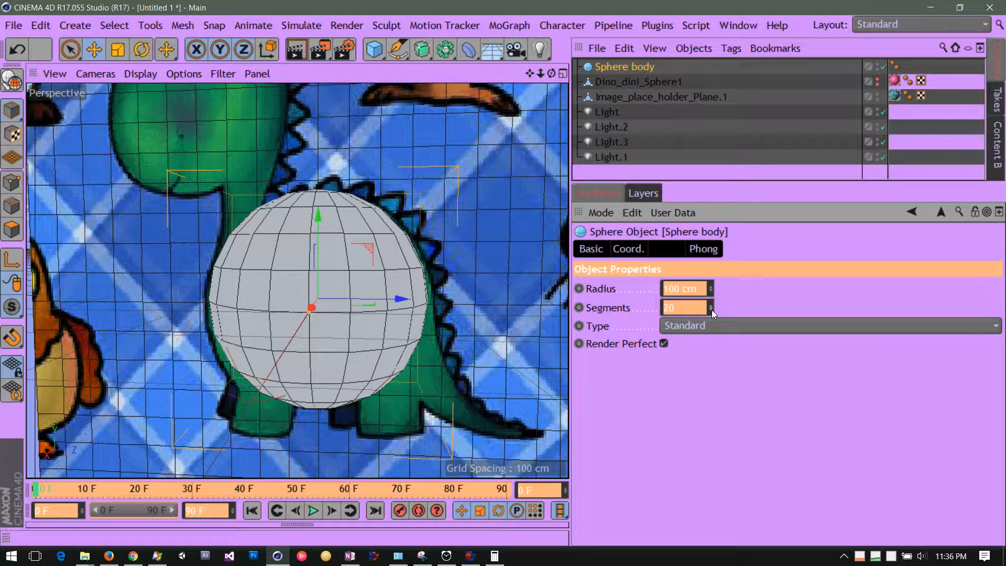
pyautogui.click(711, 309)
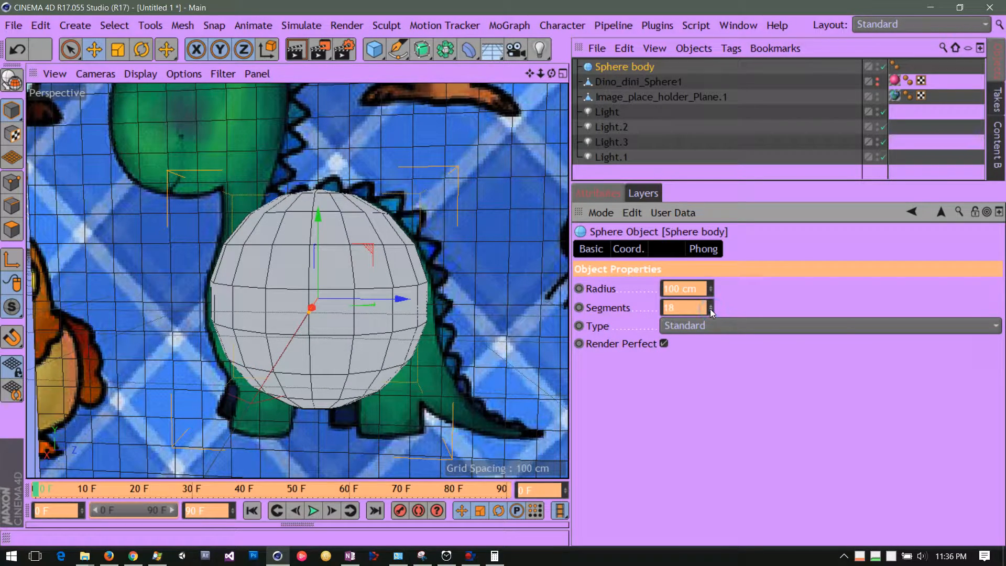
pyautogui.click(711, 310)
pyautogui.click(710, 310)
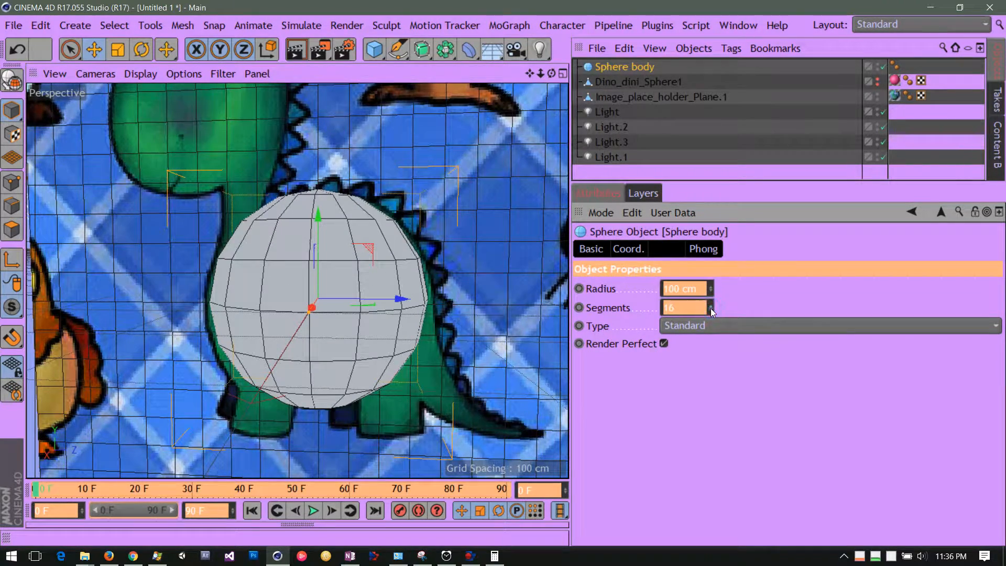
pyautogui.click(710, 309)
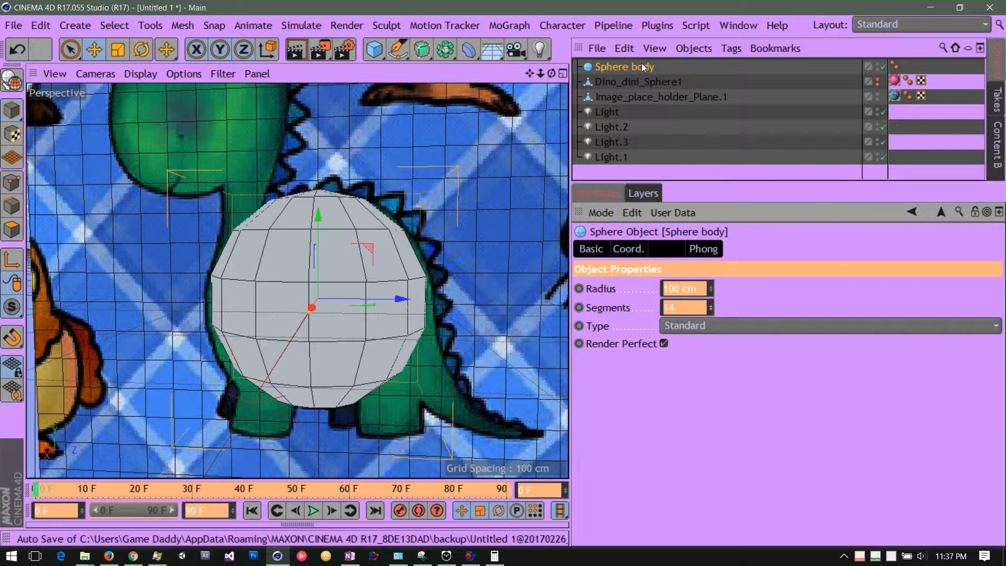
# - Move the Mat.2 texture tag from Dino_dini_Sphere1 to the Sphere body object
pyautogui.click(619, 82)
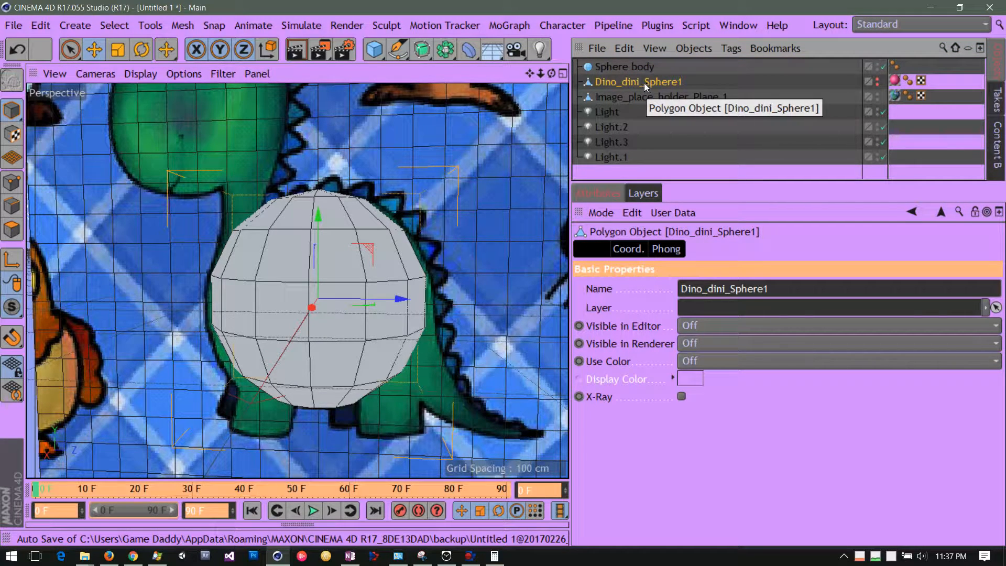
pyautogui.click(895, 81)
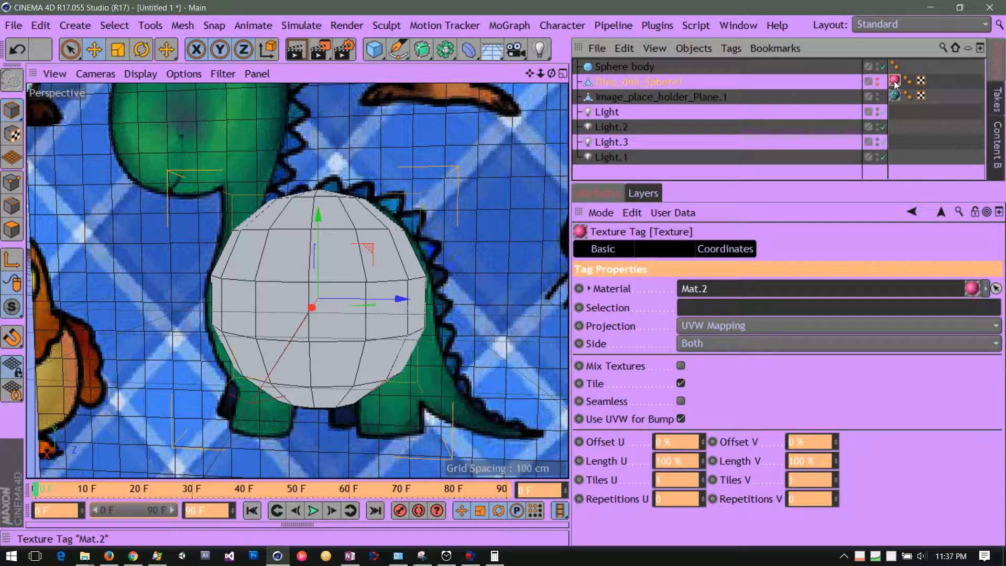
pyautogui.moveTo(894, 81); pyautogui.dragTo(907, 69)
pyautogui.moveTo(712, 65); pyautogui.dragTo(636, 67)
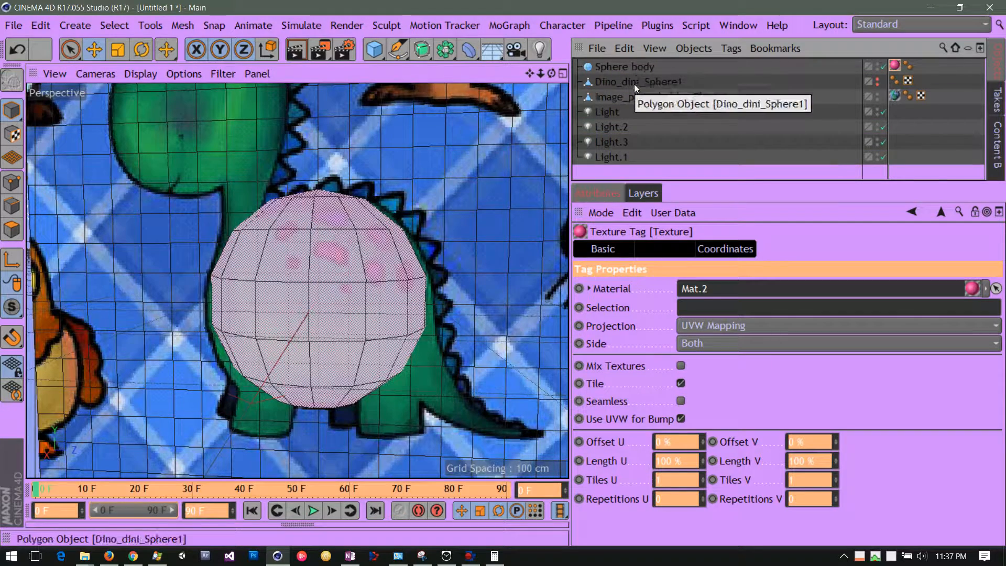
# - Select the Sphere body and render the current view to check its material
pyautogui.click(623, 66)
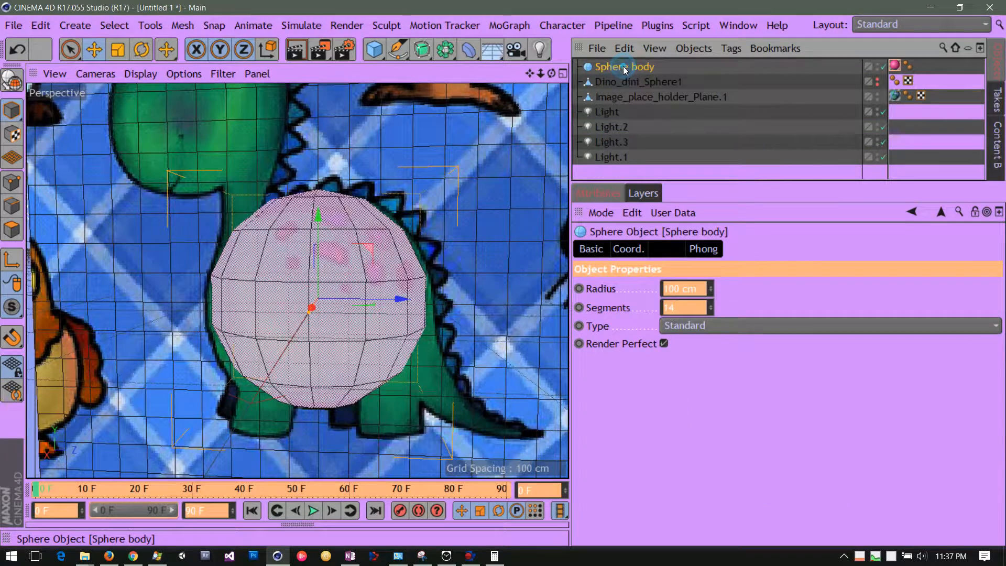
pyautogui.moveTo(552, 72); pyautogui.dragTo(578, 59)
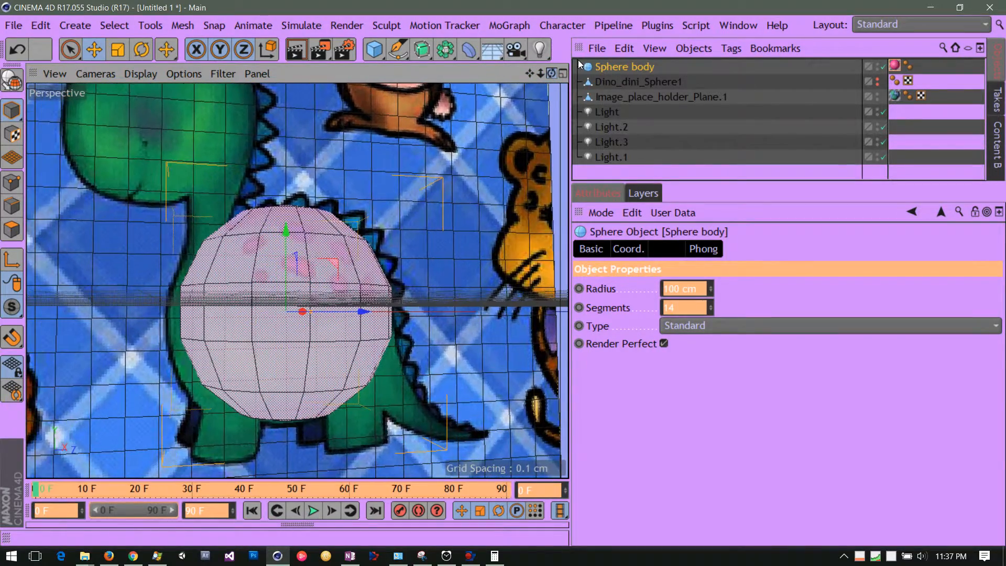
pyautogui.click(296, 49)
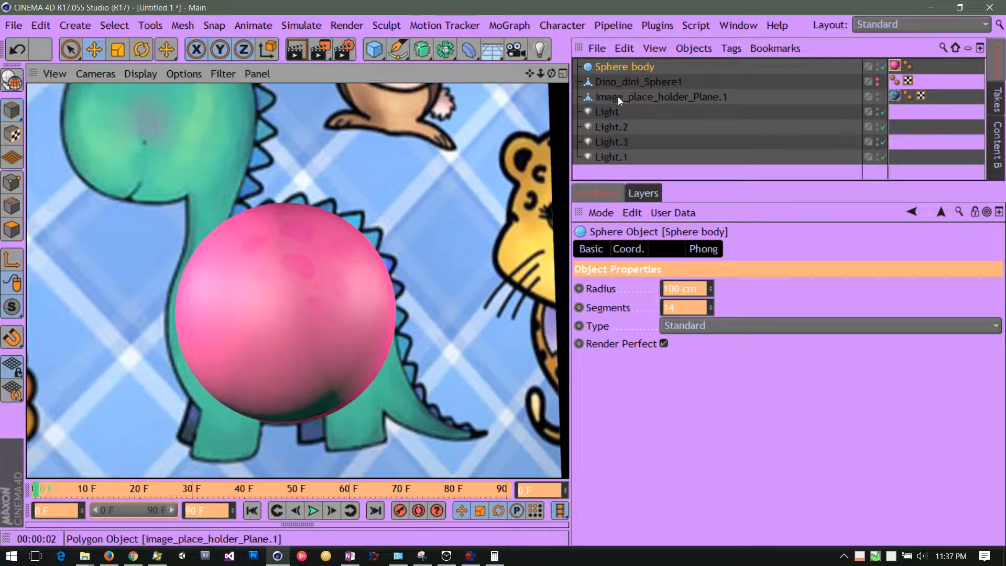
pyautogui.click(620, 66)
pyautogui.moveTo(552, 75); pyautogui.dragTo(544, 99)
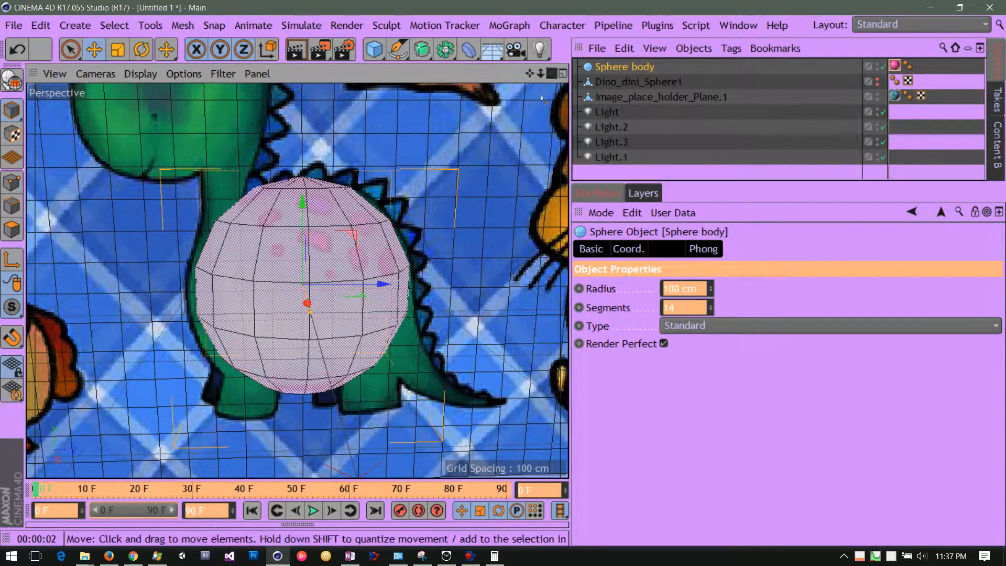
# - Select Image_place_holder_Plane.1 and render the scene from an angled side view, then return to the front
pyautogui.click(646, 82)
pyautogui.click(645, 68)
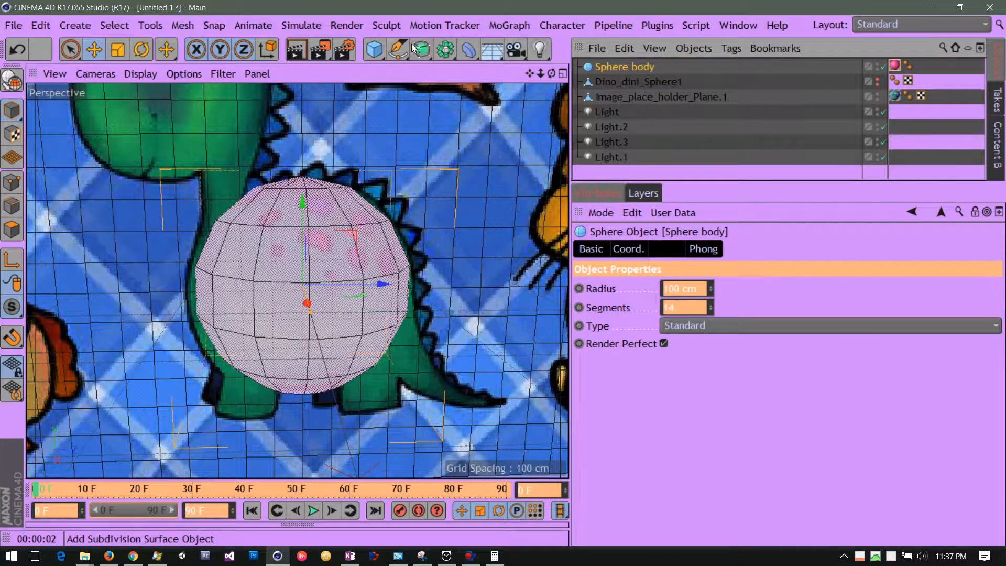
pyautogui.click(661, 97)
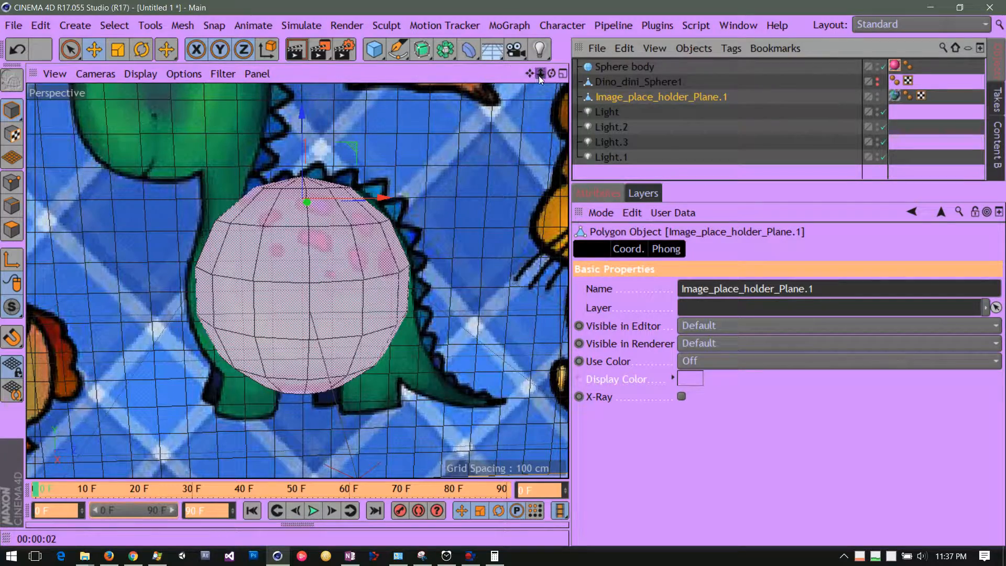
pyautogui.moveTo(551, 74); pyautogui.dragTo(448, 76)
pyautogui.click(296, 50)
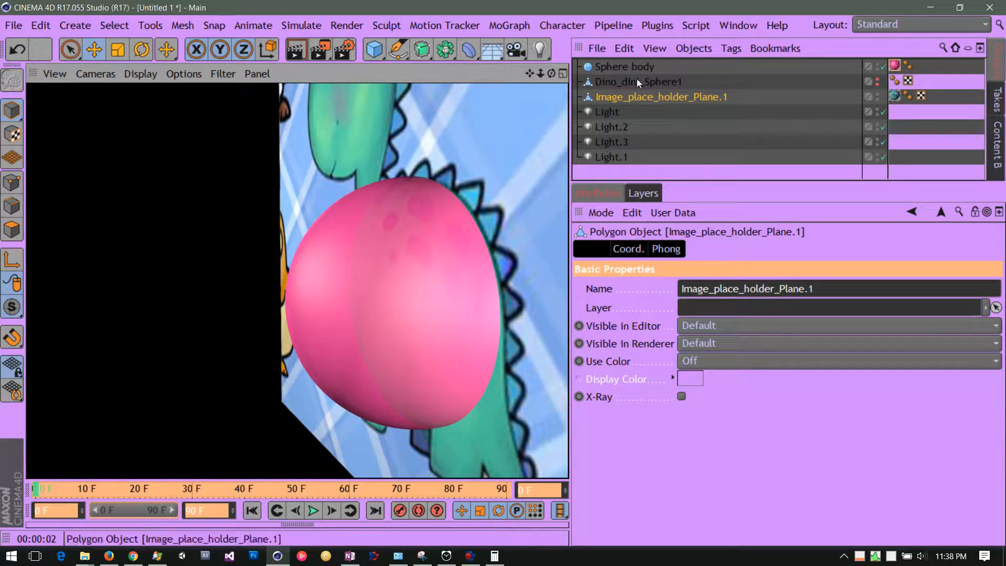
pyautogui.moveTo(551, 74); pyautogui.dragTo(630, 296)
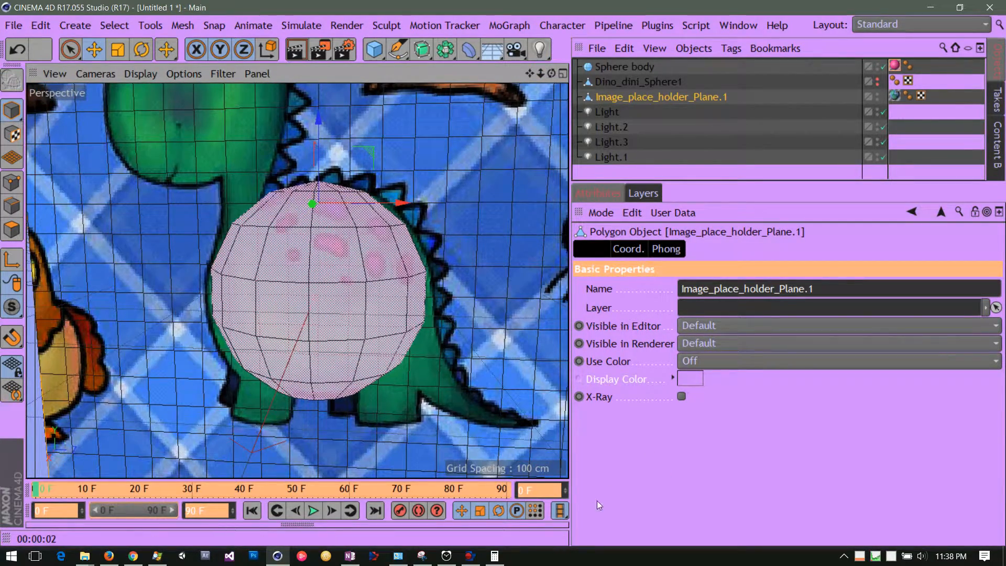